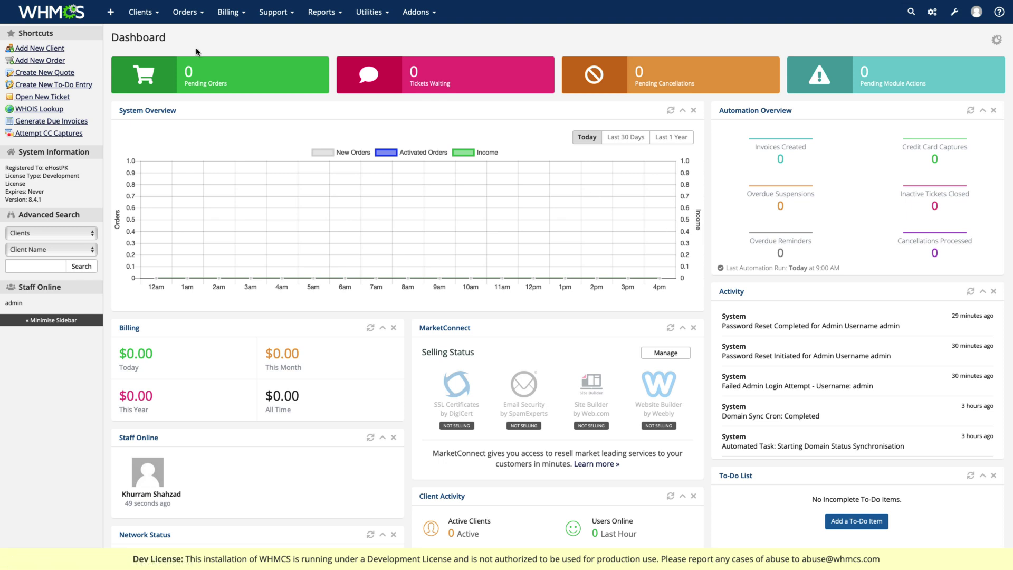
- Start a new client with the client's first and last name, company eHostPK Private Limited and e-mail
{"action": "left_click", "coordinate": [141, 12]}
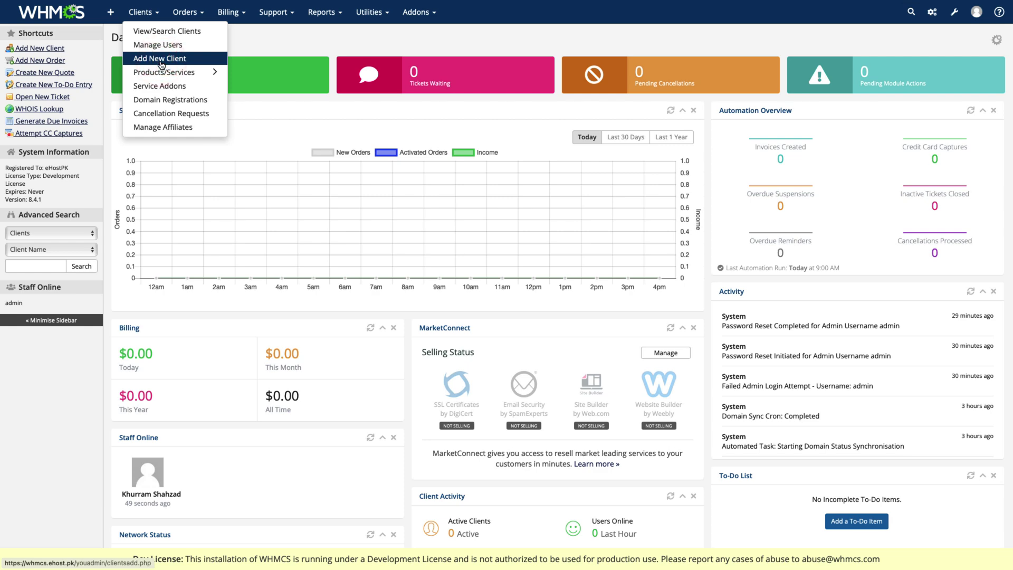
{"action": "left_click", "coordinate": [161, 62]}
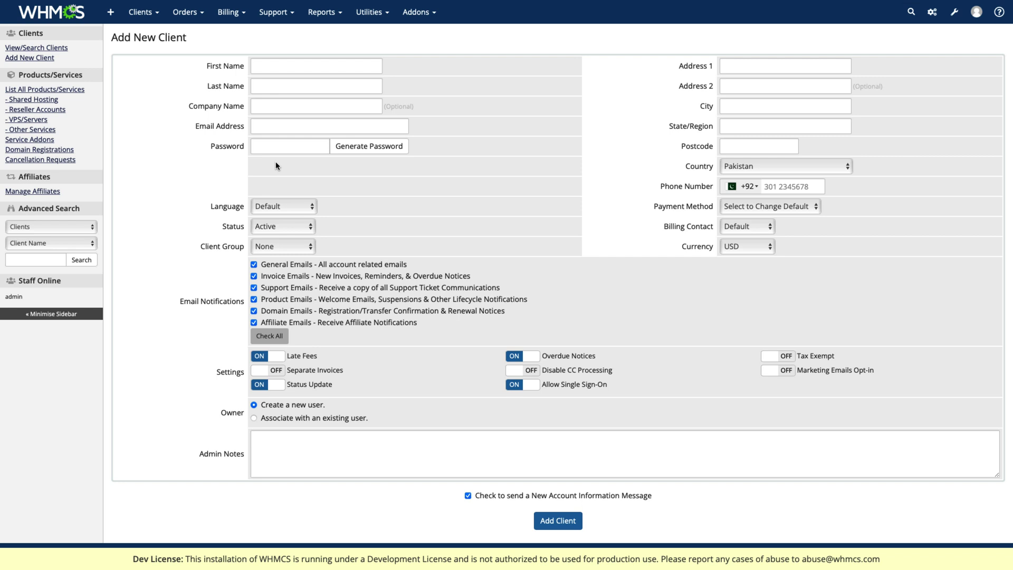
{"action": "left_click", "coordinate": [281, 68]}
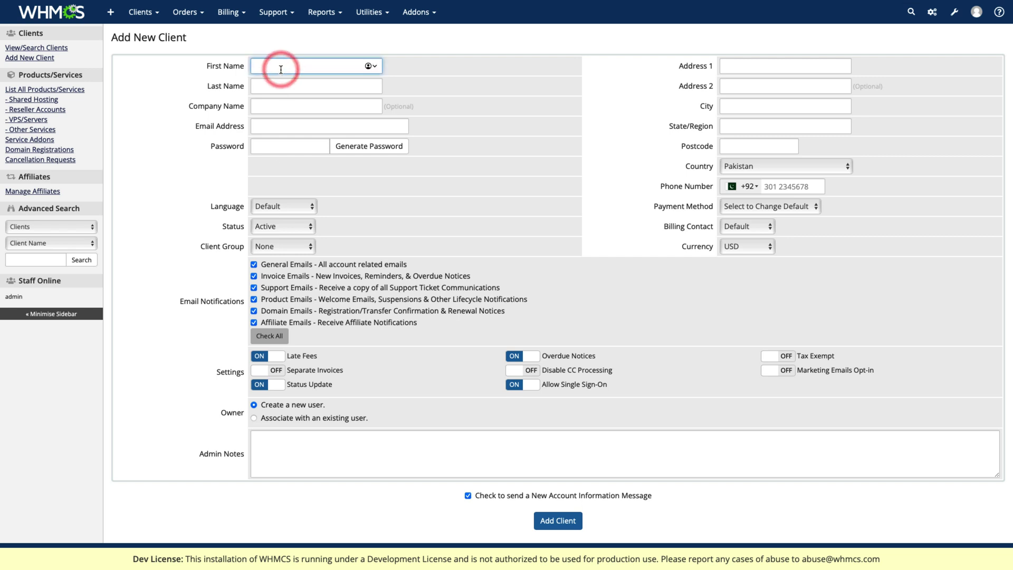
{"action": "key", "text": "Tab"}
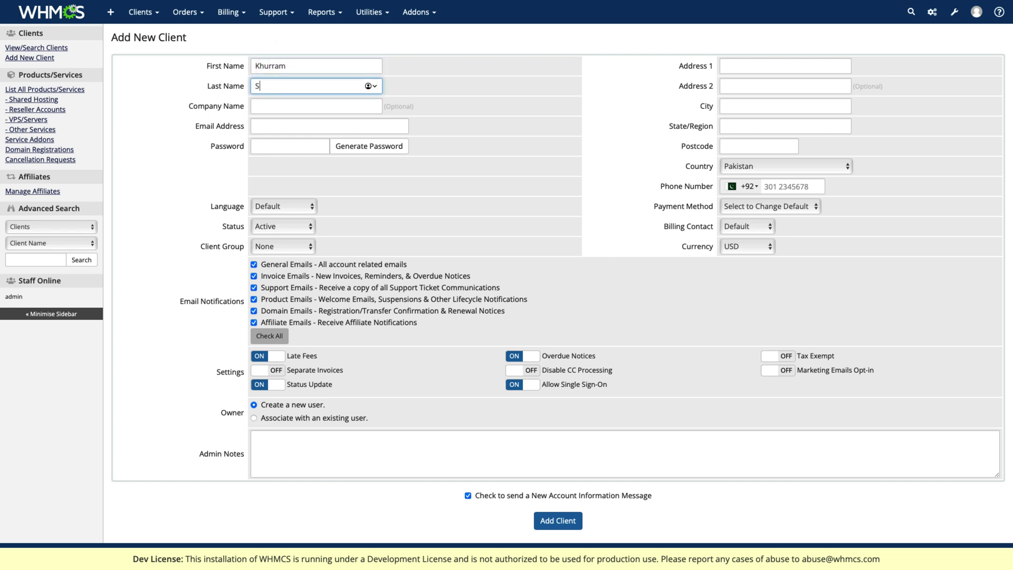
{"action": "key", "text": "Tab"}
{"action": "type", "text": "eH"}
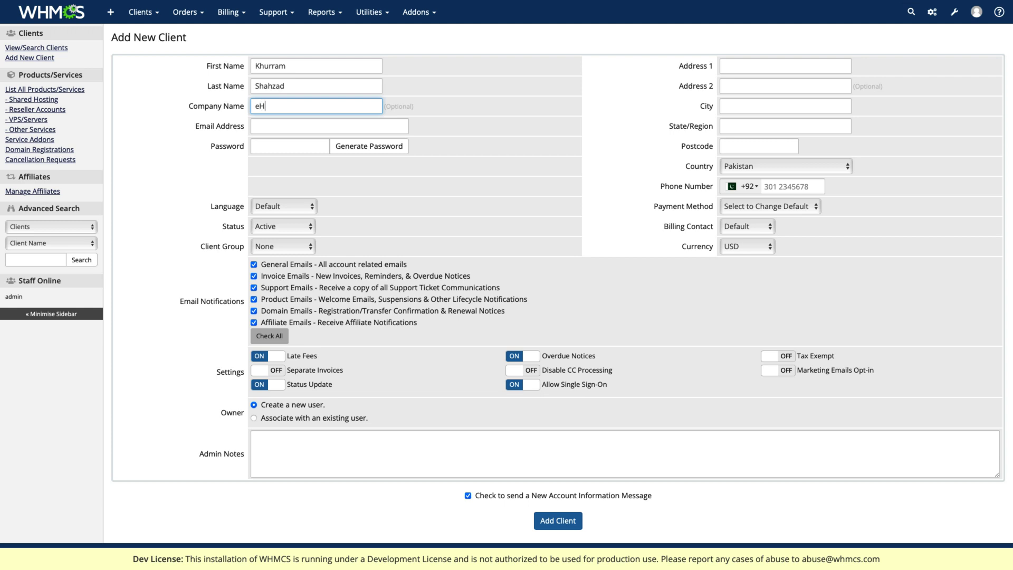
{"action": "type", "text": "ostPK Private Limited"}
{"action": "key", "text": "Tab"}
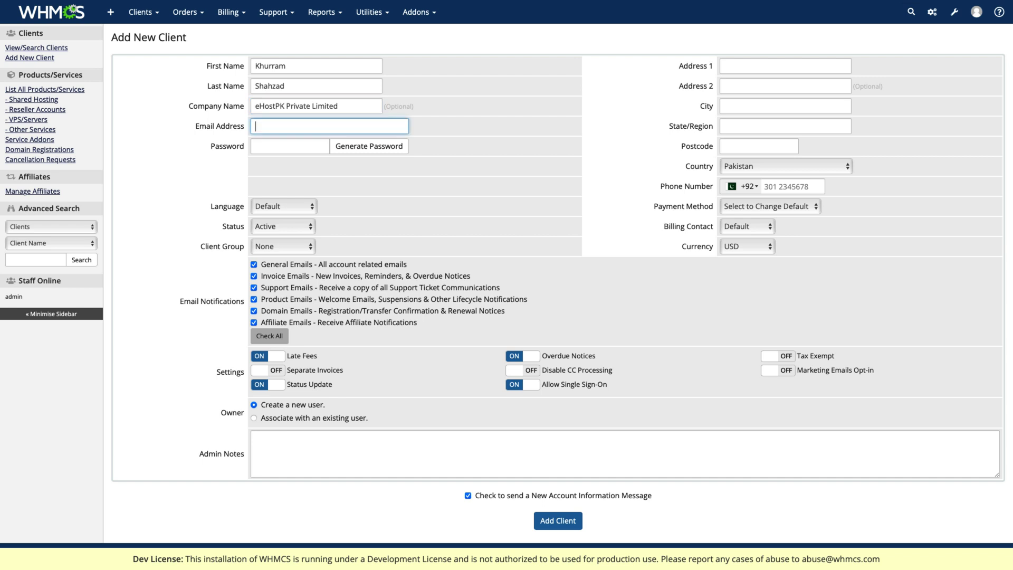
{"action": "key", "text": "Tab"}
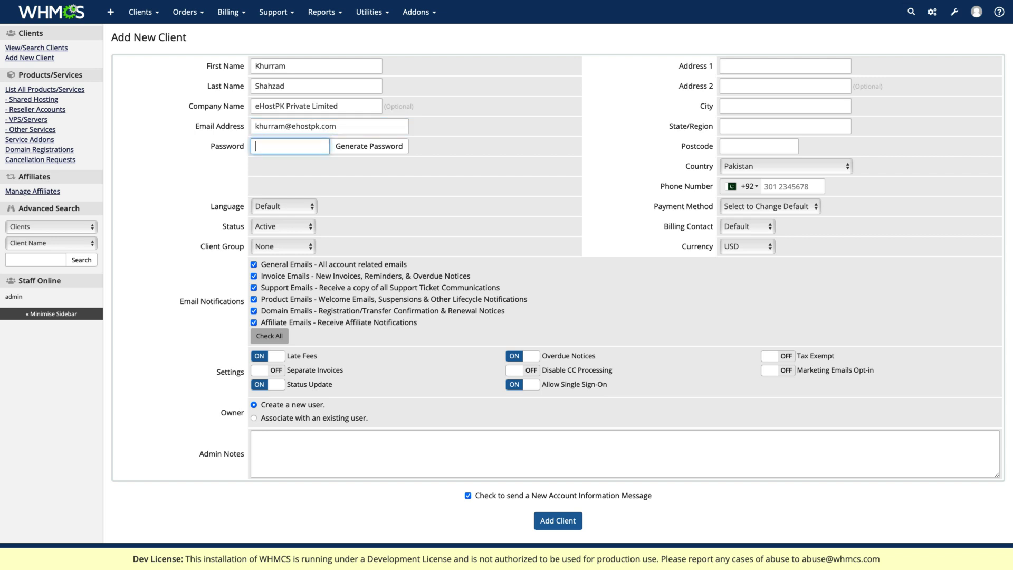
- Enter the client's two address lines, city, state, postcode and phone number
{"action": "left_click", "coordinate": [754, 64]}
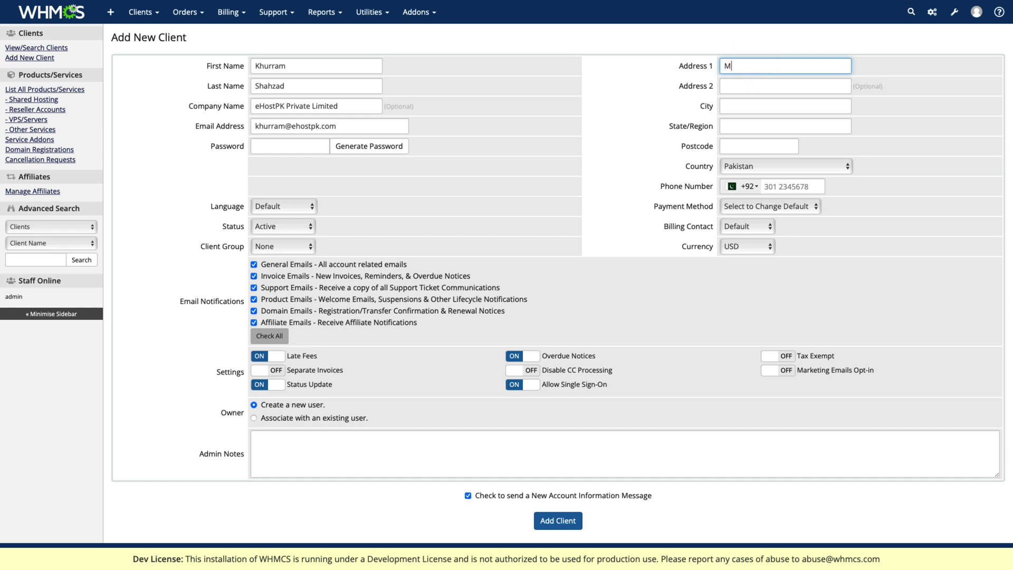
{"action": "left_click", "coordinate": [785, 86]}
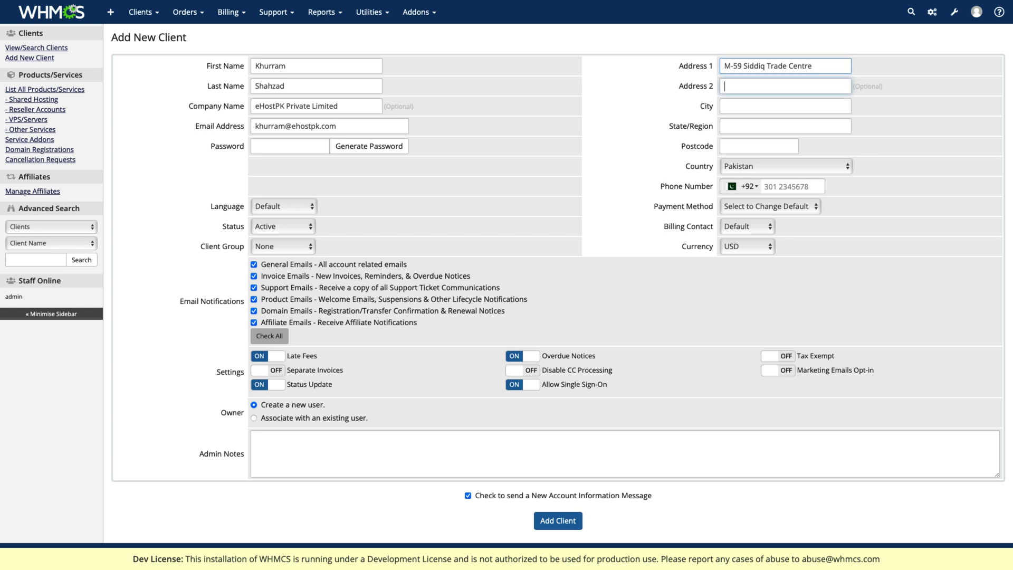
{"action": "type", "text": "Gulberg Lahore"}
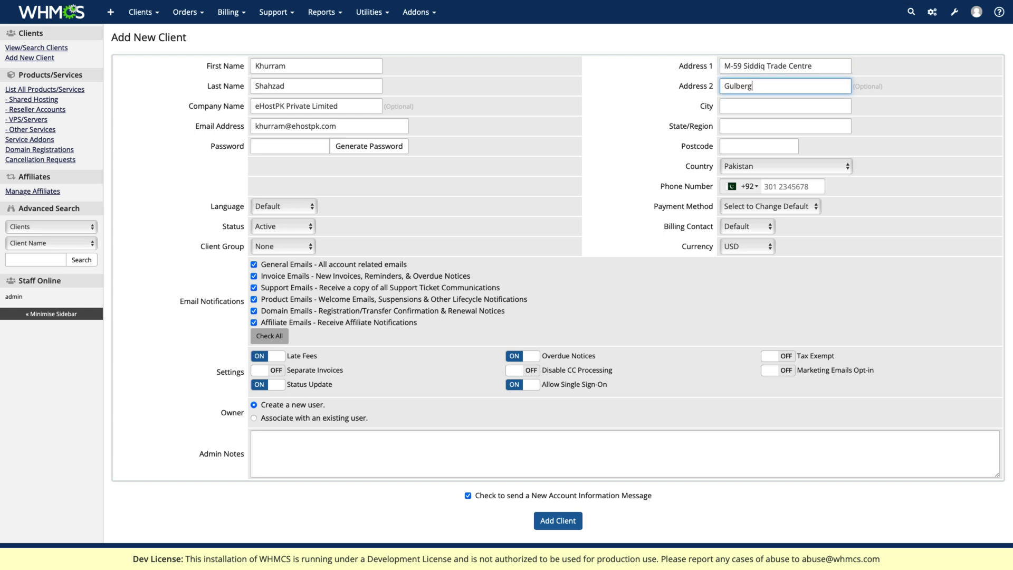
{"action": "key", "text": "Tab"}
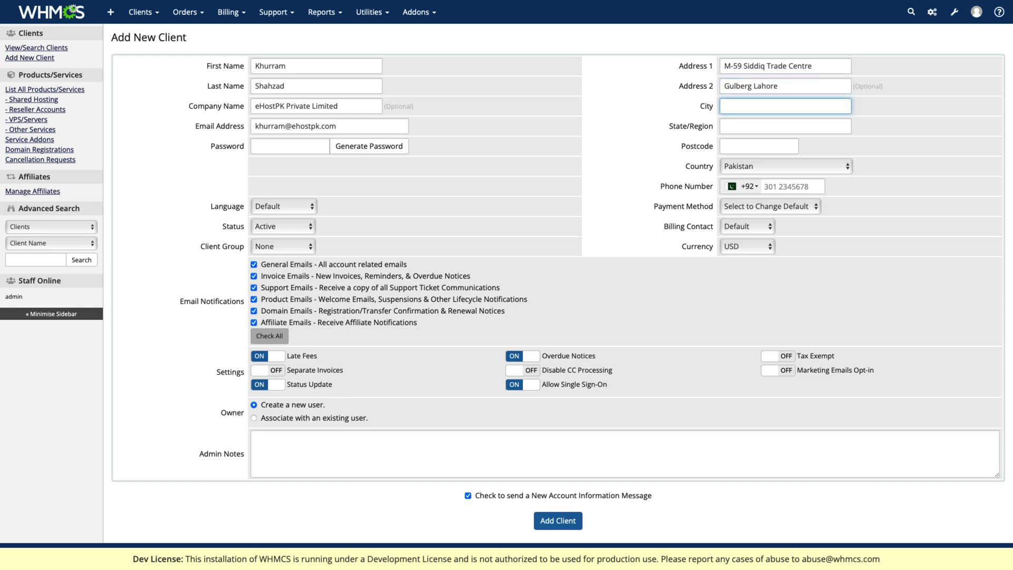
{"action": "type", "text": "Lahore"}
{"action": "key", "text": "Tab"}
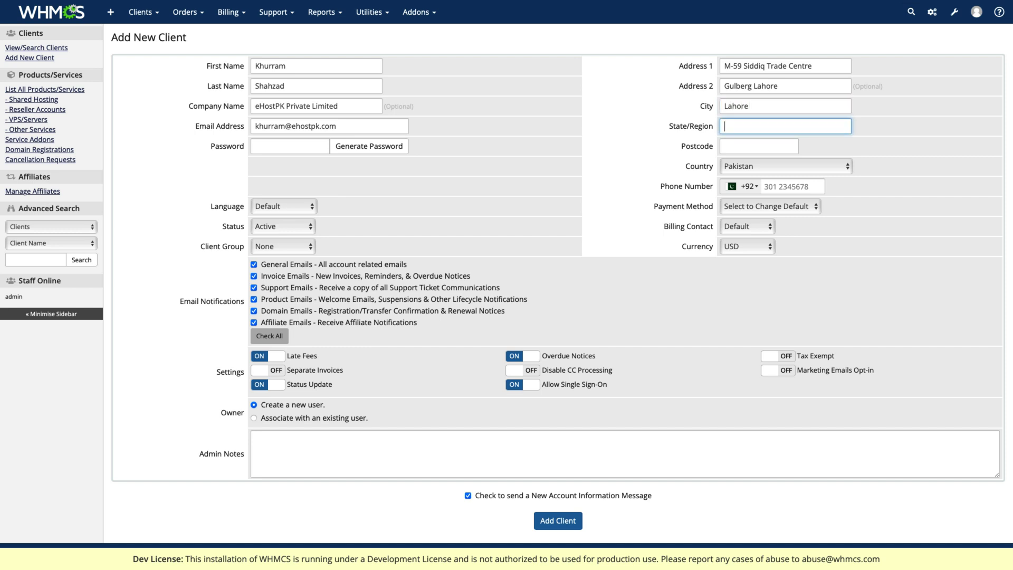
{"action": "type", "text": "Punjab"}
{"action": "key", "text": "Tab"}
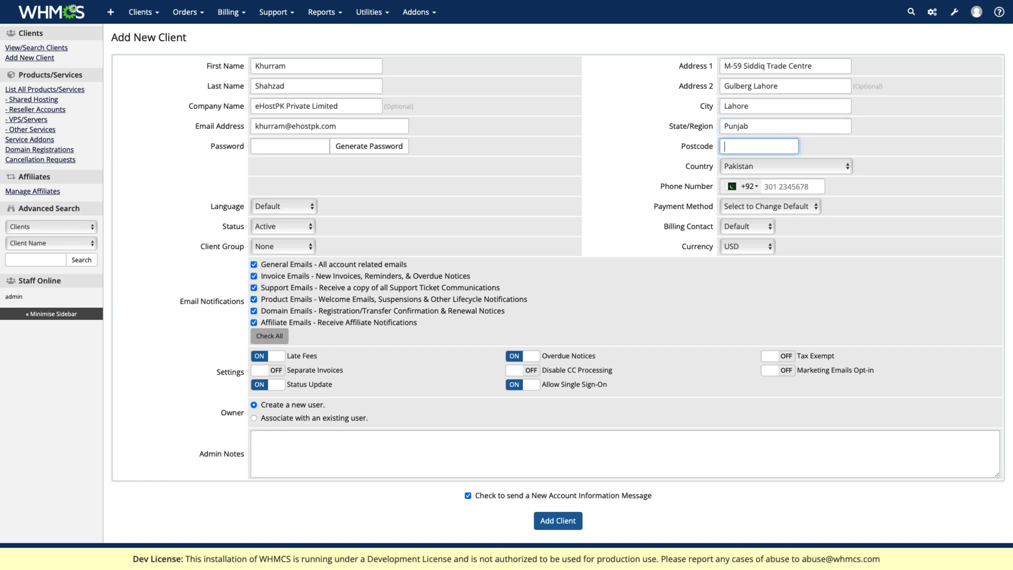
{"action": "type", "text": "54000"}
{"action": "key", "text": "Tab"}
{"action": "key", "text": "Tab"}
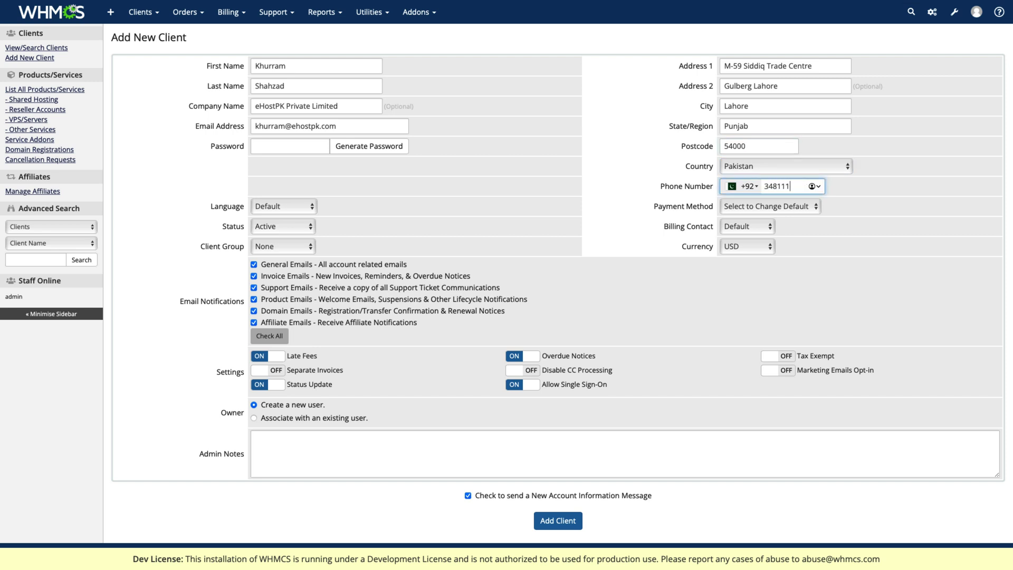
{"action": "left_click", "coordinate": [387, 148]}
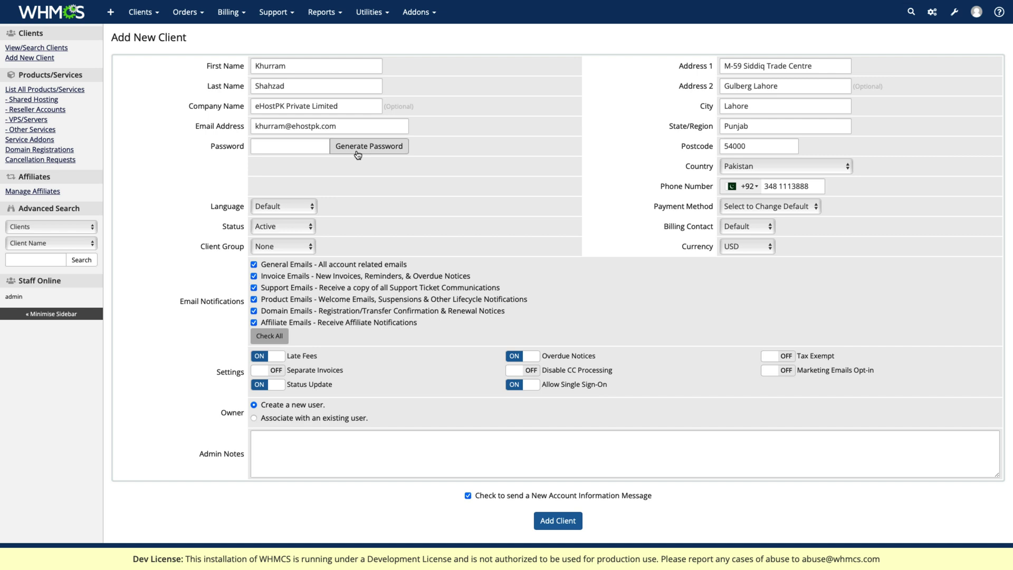
- Fill the password with a generated 12-character password and submit the new client
{"action": "left_click", "coordinate": [357, 150]}
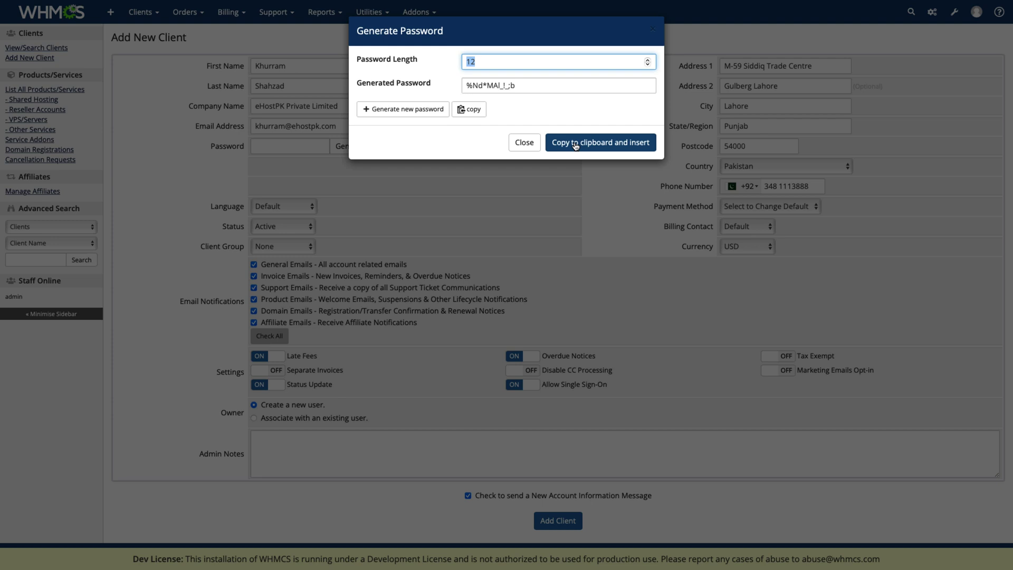
{"action": "left_click", "coordinate": [576, 146]}
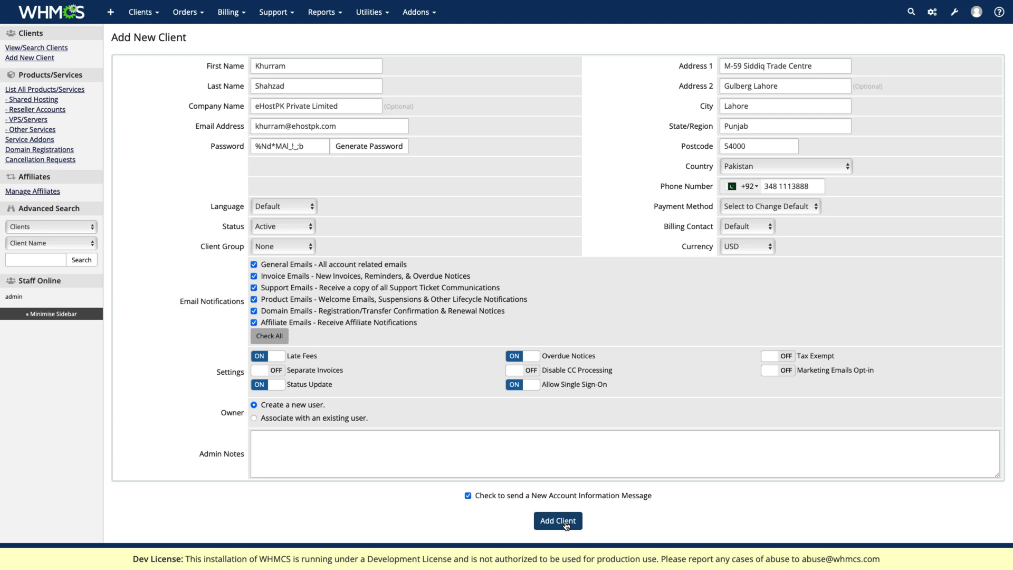
{"action": "left_click", "coordinate": [565, 524]}
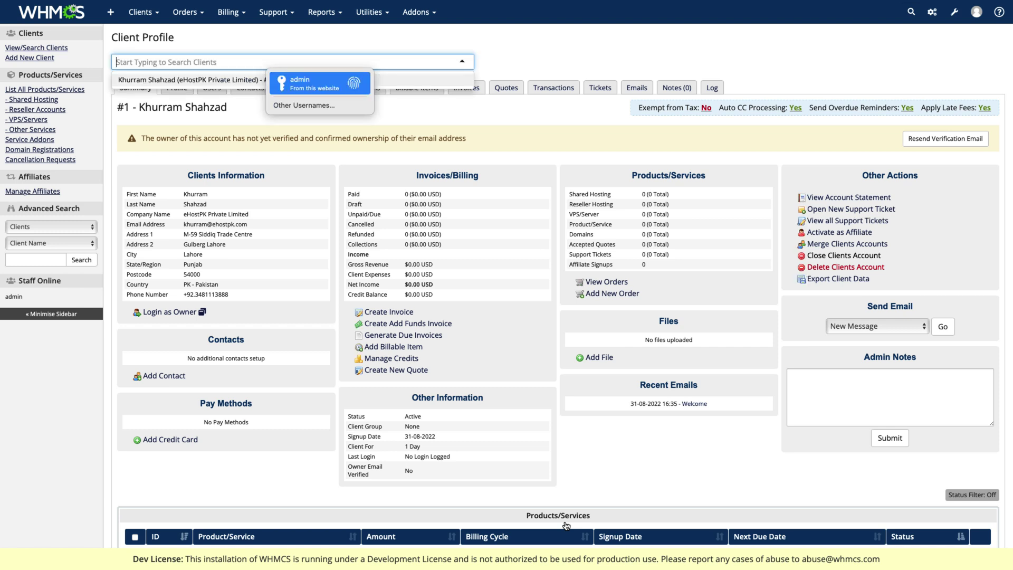
- Dismiss the search suggestions on client #1's profile and resend the verification email
{"action": "left_click", "coordinate": [188, 158]}
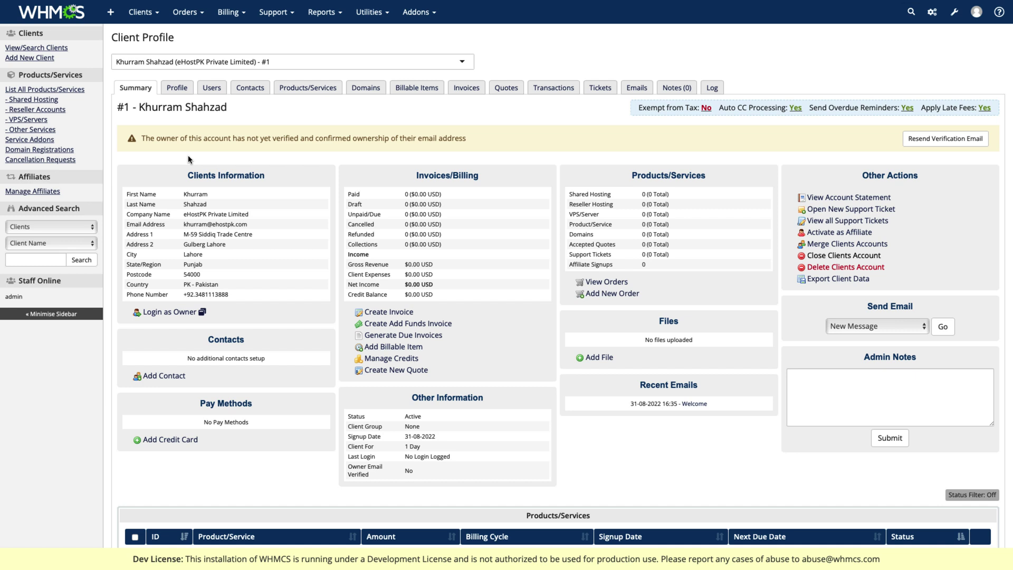
{"action": "left_click", "coordinate": [914, 141]}
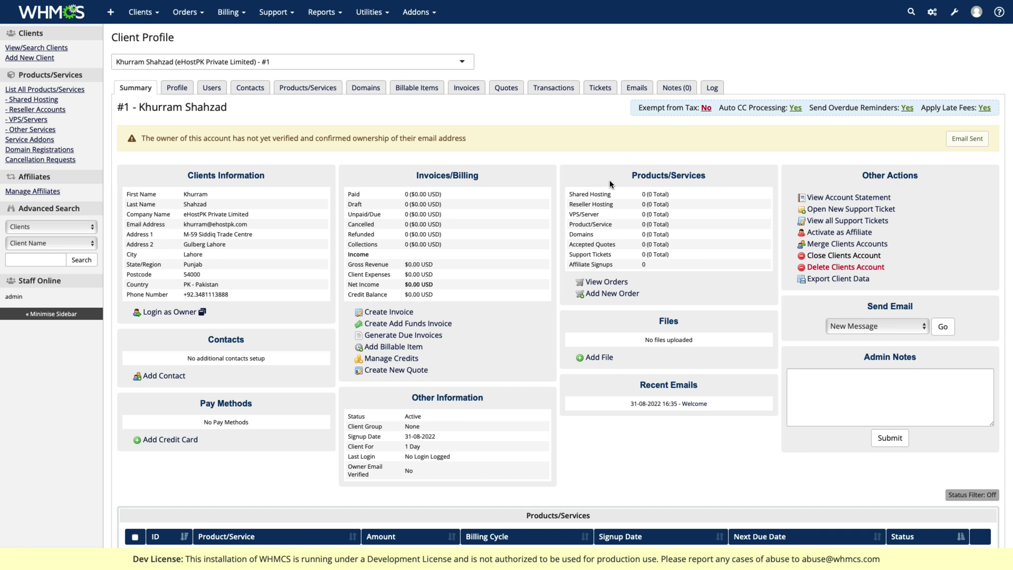
- Scroll through client #1's summary until the verification email shows as sent
{"action": "scroll", "coordinate": [344, 256], "scroll_direction": "down", "scroll_amount": 1}
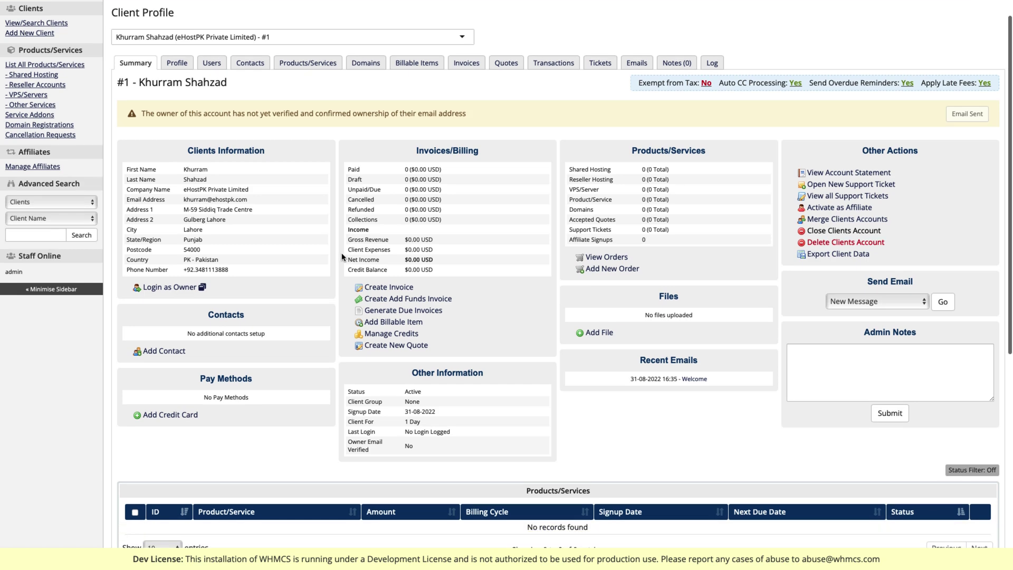
{"action": "scroll", "coordinate": [342, 257], "scroll_direction": "down", "scroll_amount": 10}
{"action": "scroll", "coordinate": [328, 256], "scroll_direction": "up", "scroll_amount": 10}
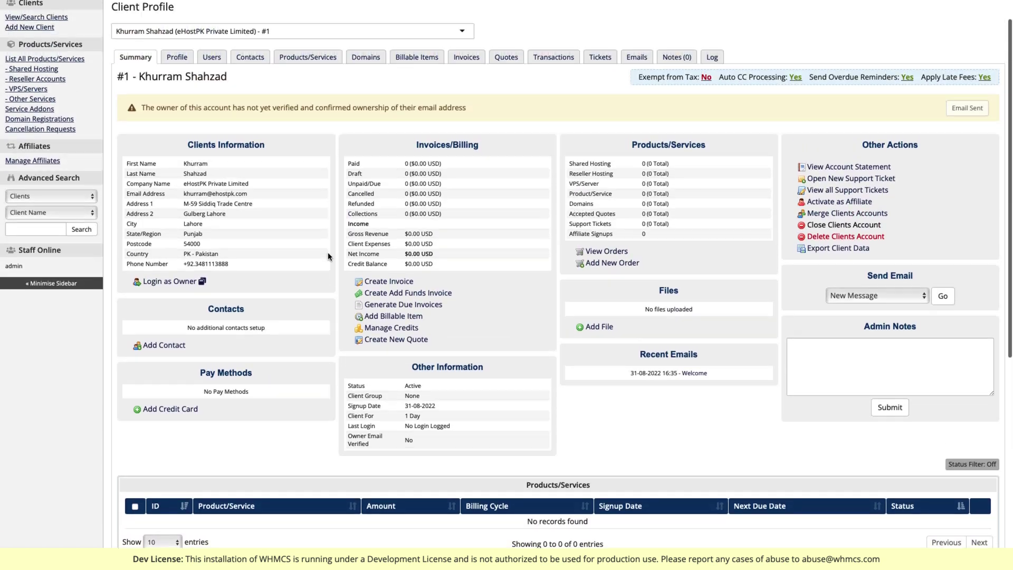
{"action": "scroll", "coordinate": [328, 257], "scroll_direction": "up", "scroll_amount": 1}
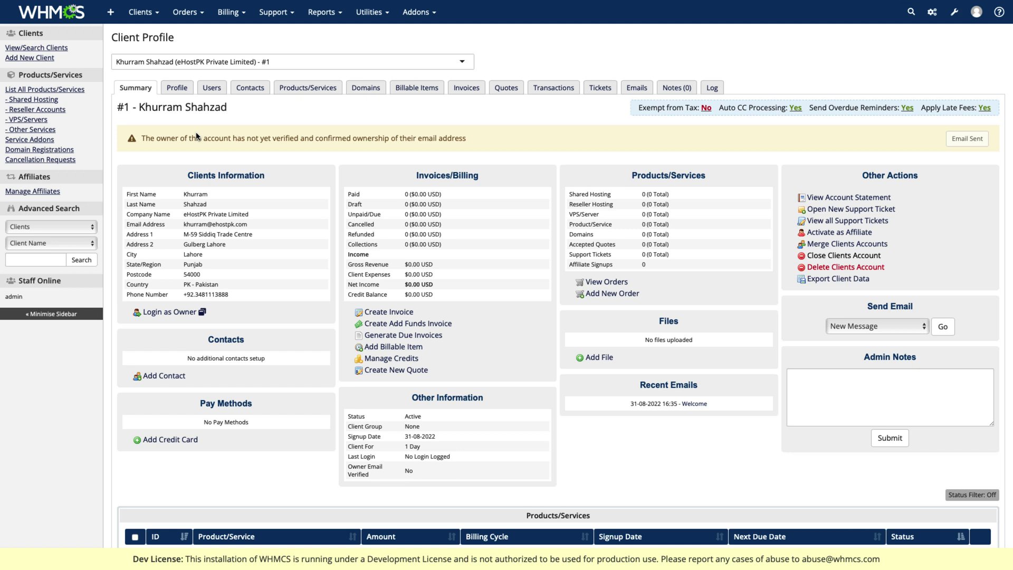
- Start a new order for the newly created client
{"action": "mouse_move", "coordinate": [186, 12]}
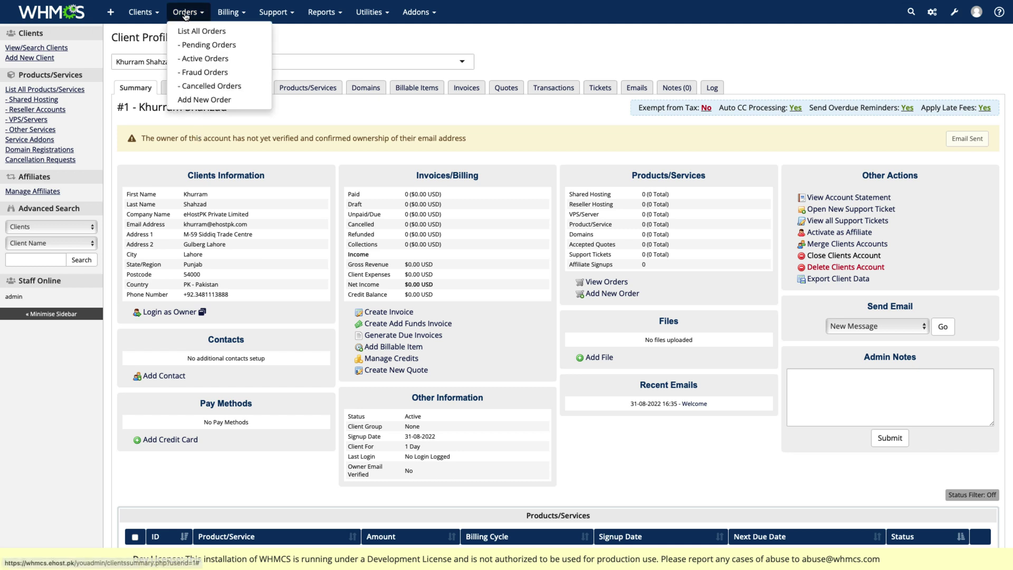
{"action": "left_click", "coordinate": [195, 100]}
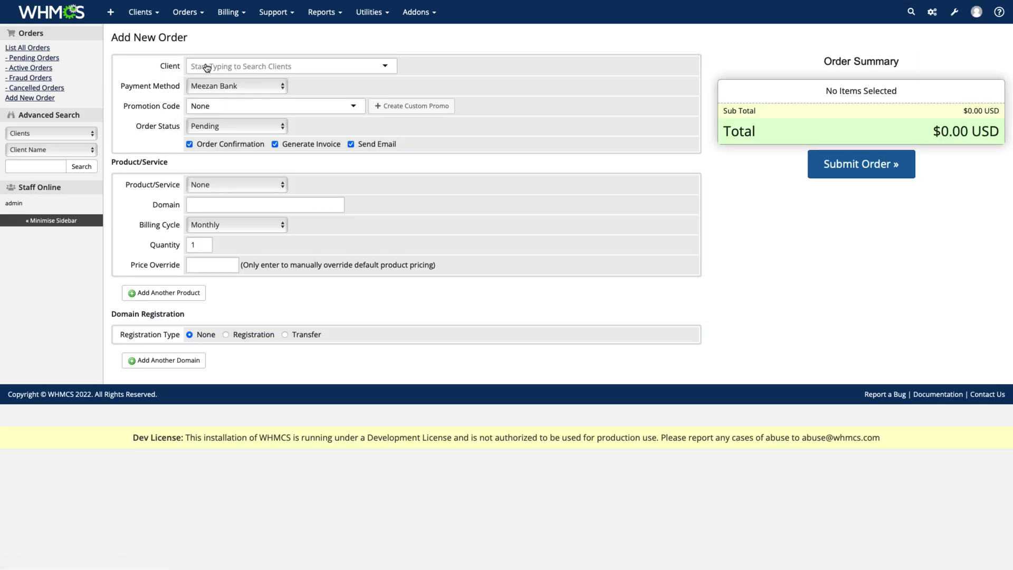
{"action": "left_click", "coordinate": [275, 68]}
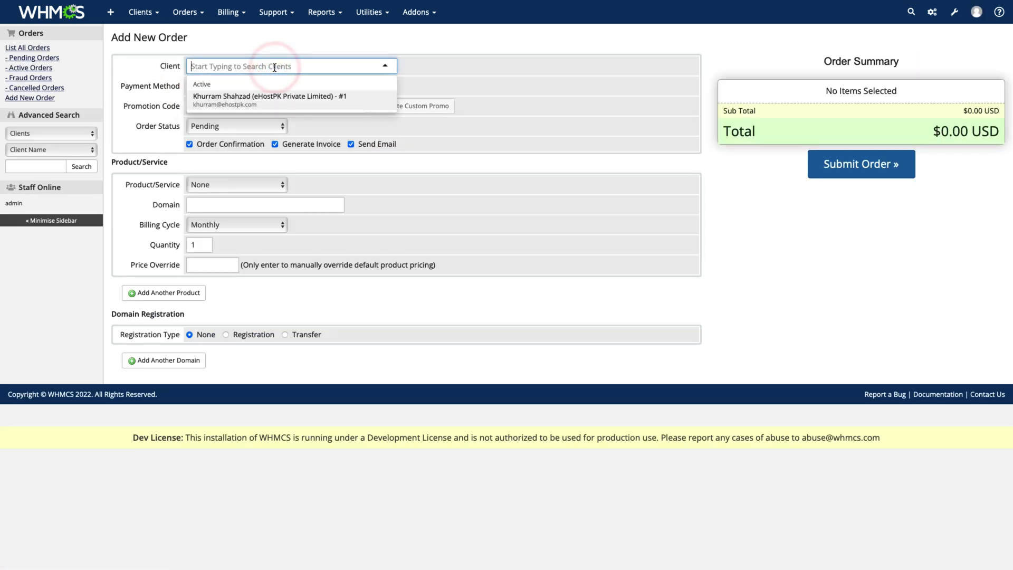
{"action": "left_click", "coordinate": [265, 95]}
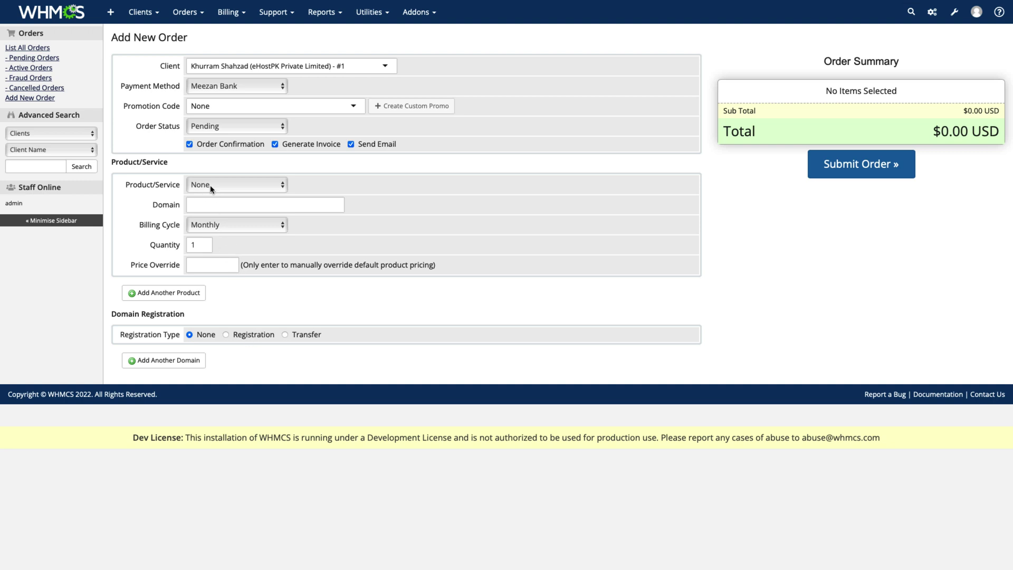
- Order Student hosting for khurram.com, billed Annually, with a 10 price override
{"action": "left_click", "coordinate": [211, 186]}
{"action": "left_click", "coordinate": [218, 209]}
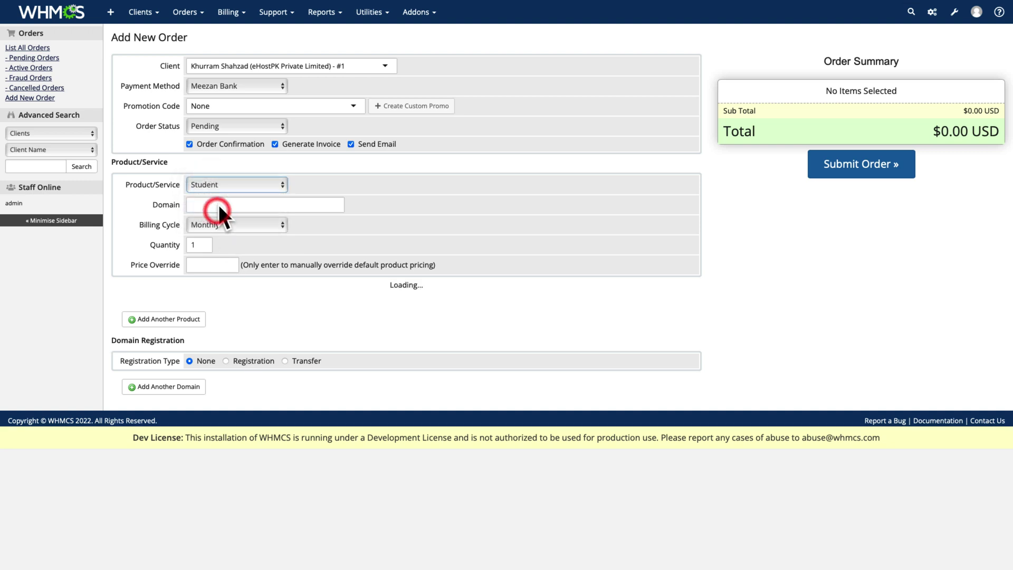
{"action": "left_click", "coordinate": [218, 206]}
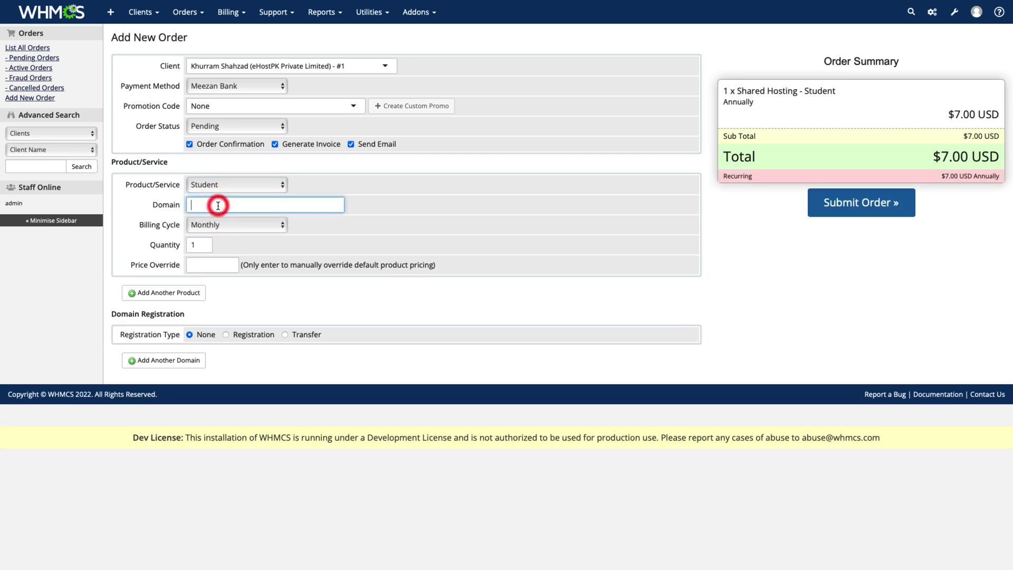
{"action": "type", "text": "khurram.com"}
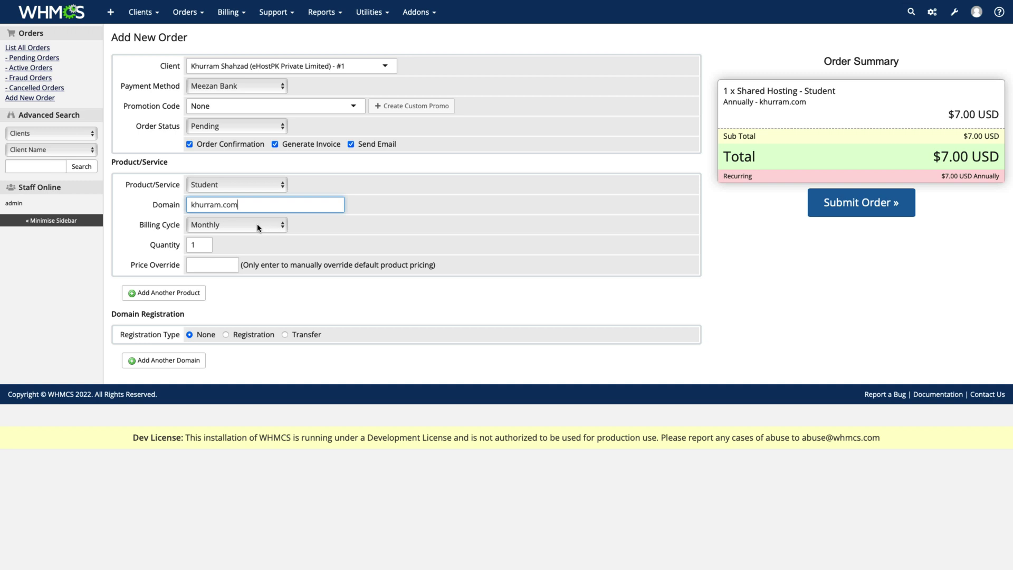
{"action": "left_click", "coordinate": [256, 225]}
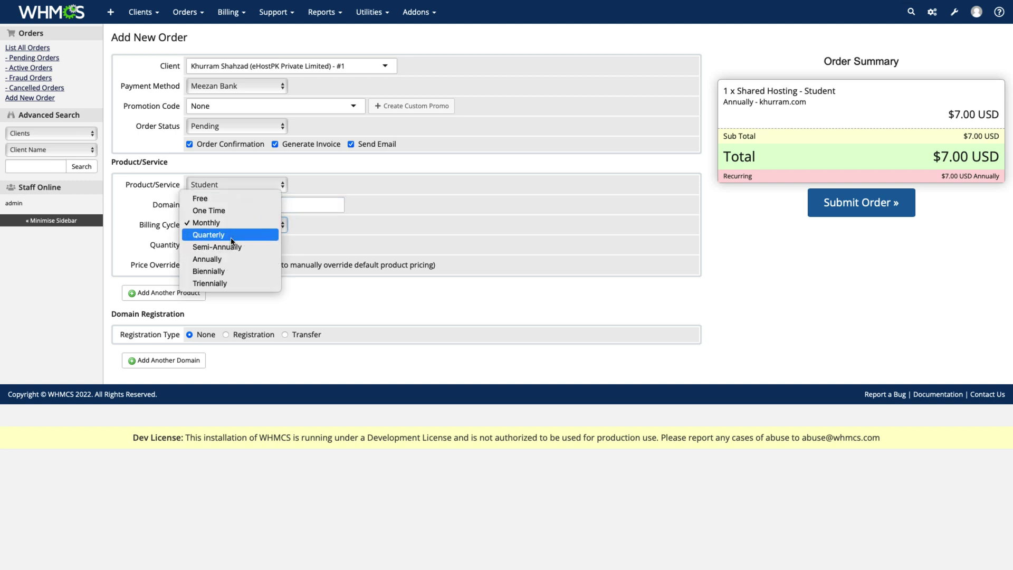
{"action": "left_click", "coordinate": [225, 261]}
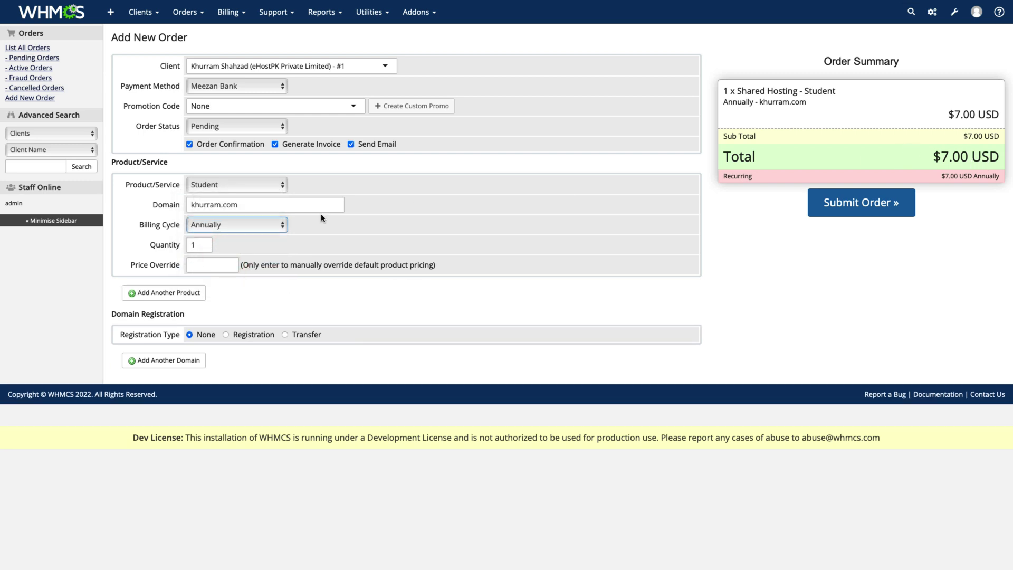
{"action": "left_click", "coordinate": [195, 265]}
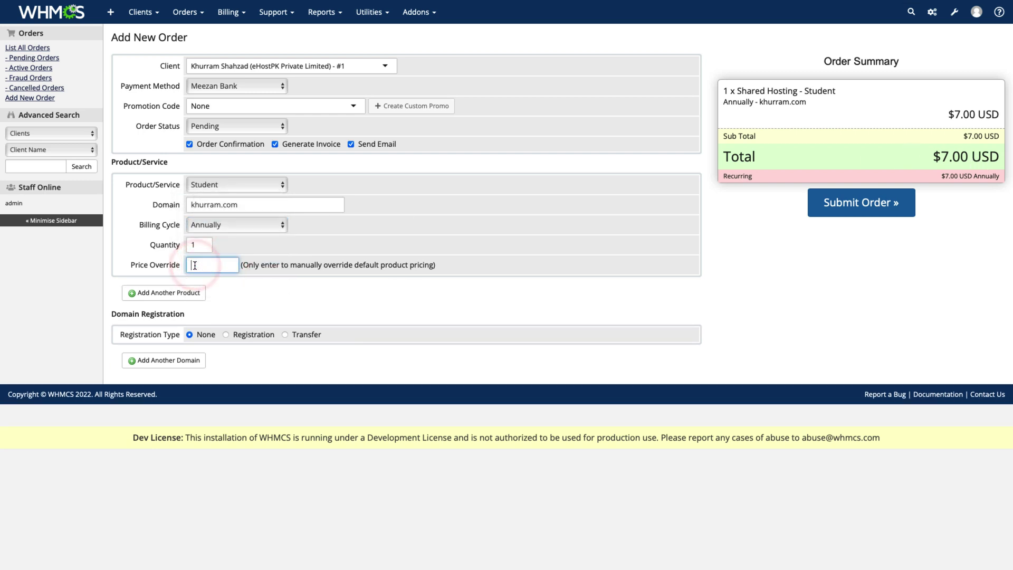
{"action": "type", "text": "10"}
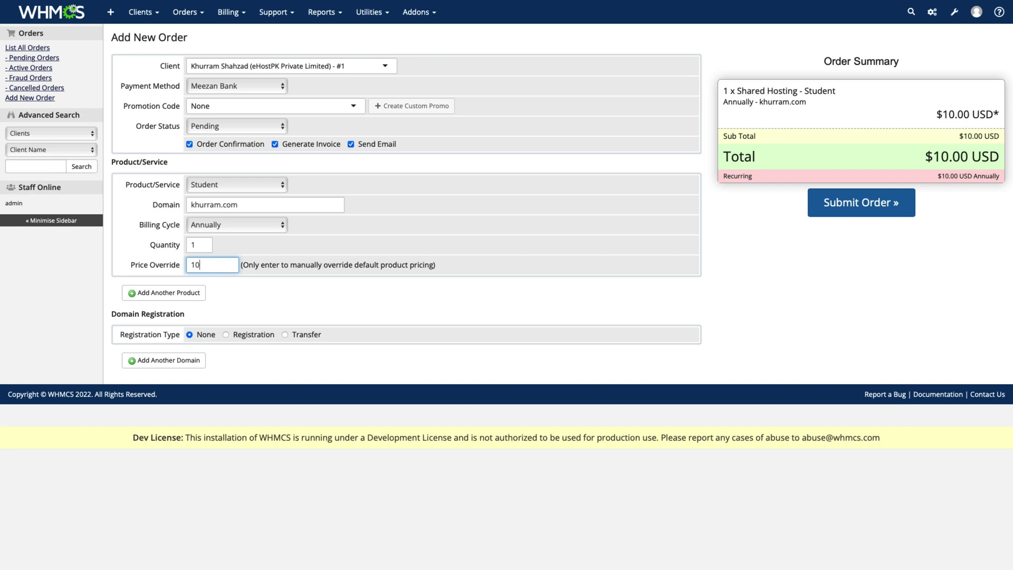
- Add a khurram.com domain registration, keep confirmation, invoice and email options on, and submit
{"action": "left_click", "coordinate": [251, 337]}
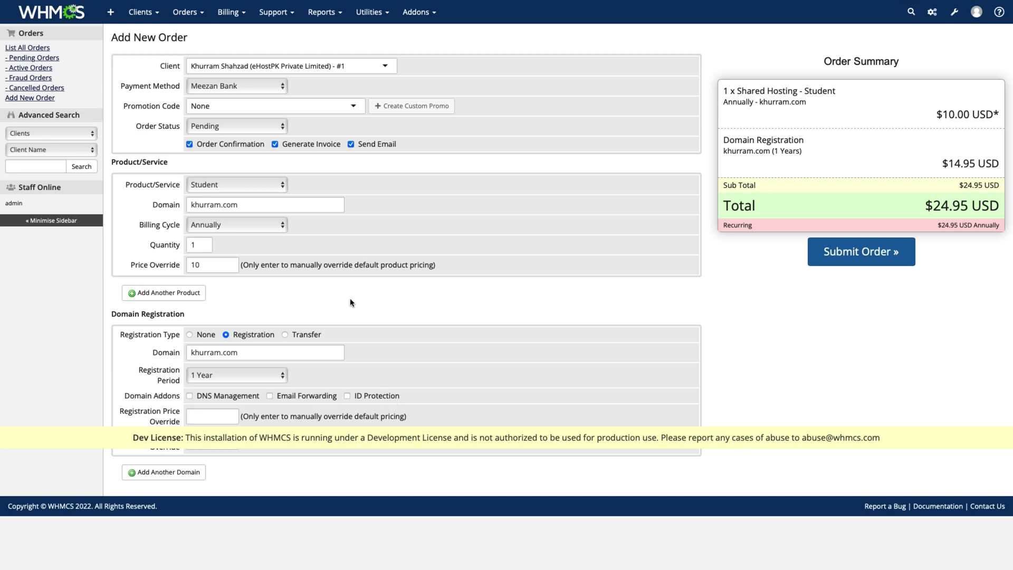
{"action": "left_click", "coordinate": [220, 146]}
{"action": "left_click", "coordinate": [331, 147]}
{"action": "left_click", "coordinate": [359, 151]}
{"action": "left_click", "coordinate": [263, 145]}
{"action": "left_click", "coordinate": [322, 144]}
{"action": "left_click", "coordinate": [366, 144]}
{"action": "left_click", "coordinate": [853, 254]}
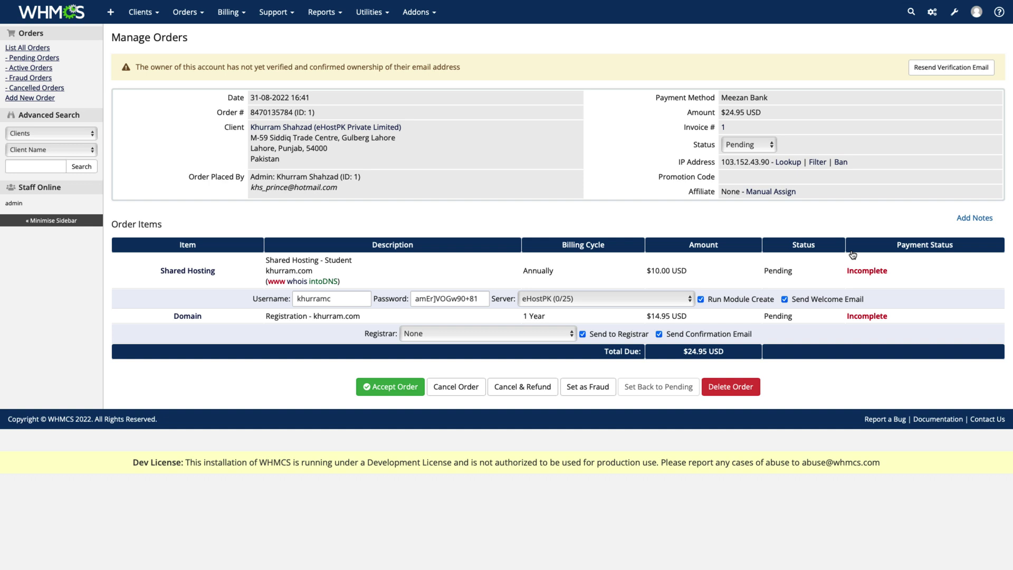
- Keep server eHostPK, untick Run Module Create, and set the domain registrar to Email
{"action": "left_click", "coordinate": [623, 297]}
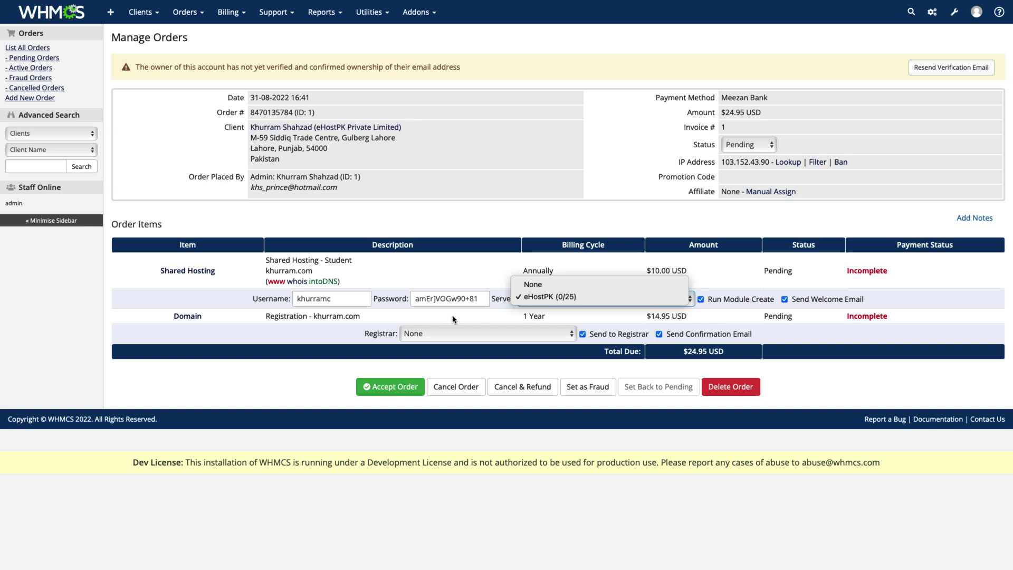
{"action": "left_click", "coordinate": [456, 259]}
{"action": "left_click", "coordinate": [441, 334]}
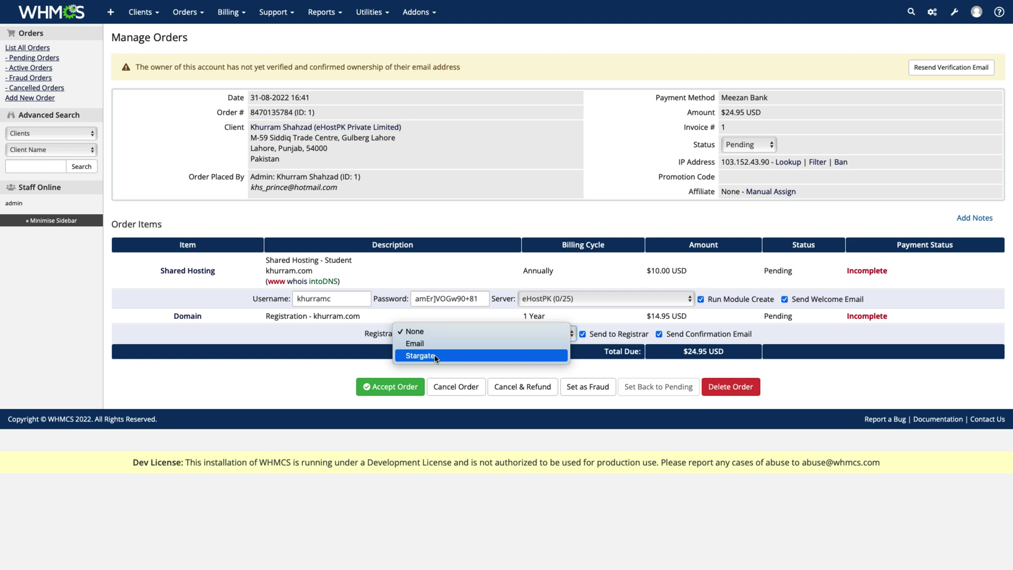
{"action": "left_click", "coordinate": [597, 274]}
{"action": "left_click", "coordinate": [546, 300]}
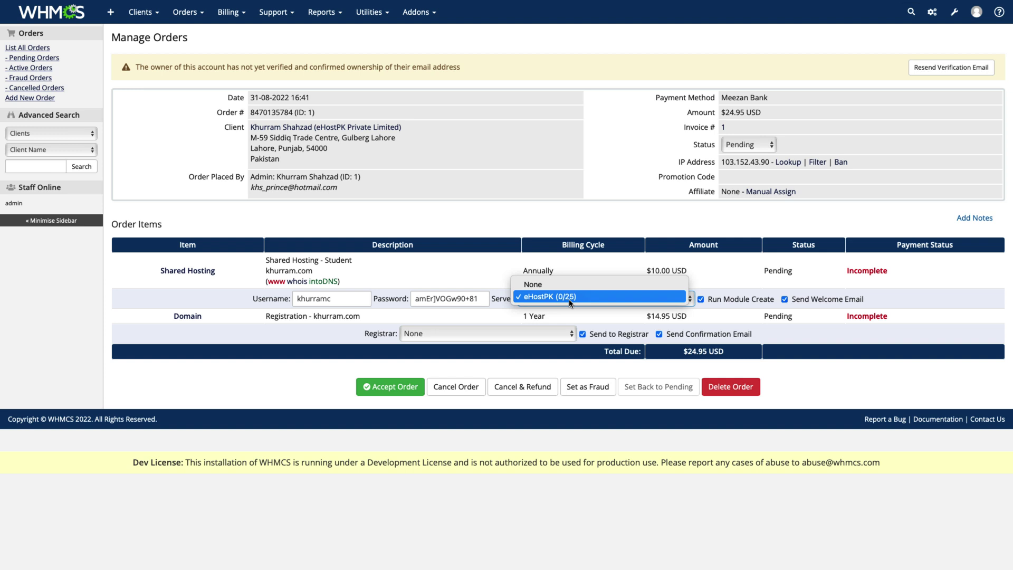
{"action": "left_click", "coordinate": [526, 218]}
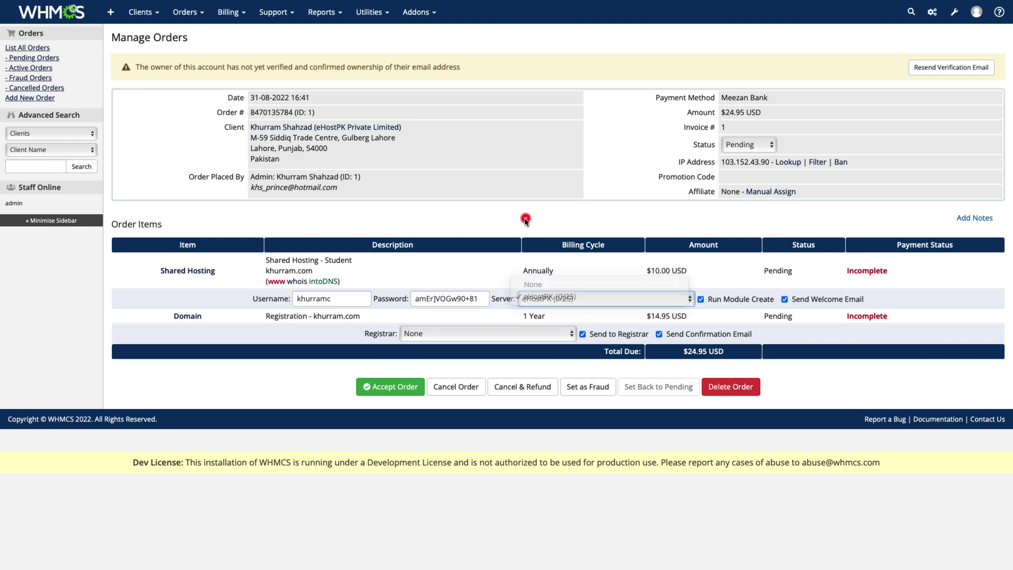
{"action": "left_click", "coordinate": [747, 301]}
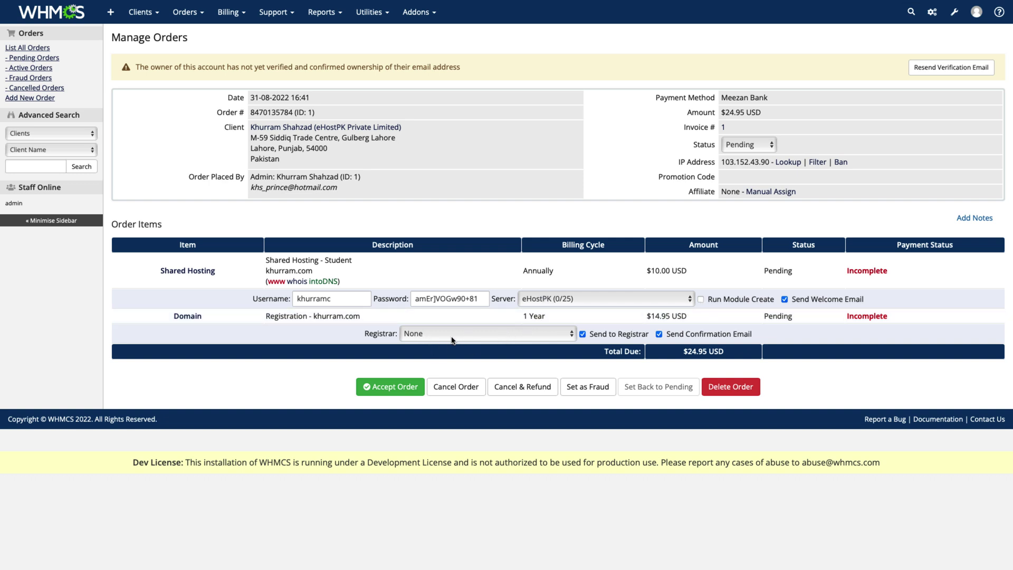
{"action": "left_click", "coordinate": [420, 339]}
{"action": "left_click", "coordinate": [415, 343]}
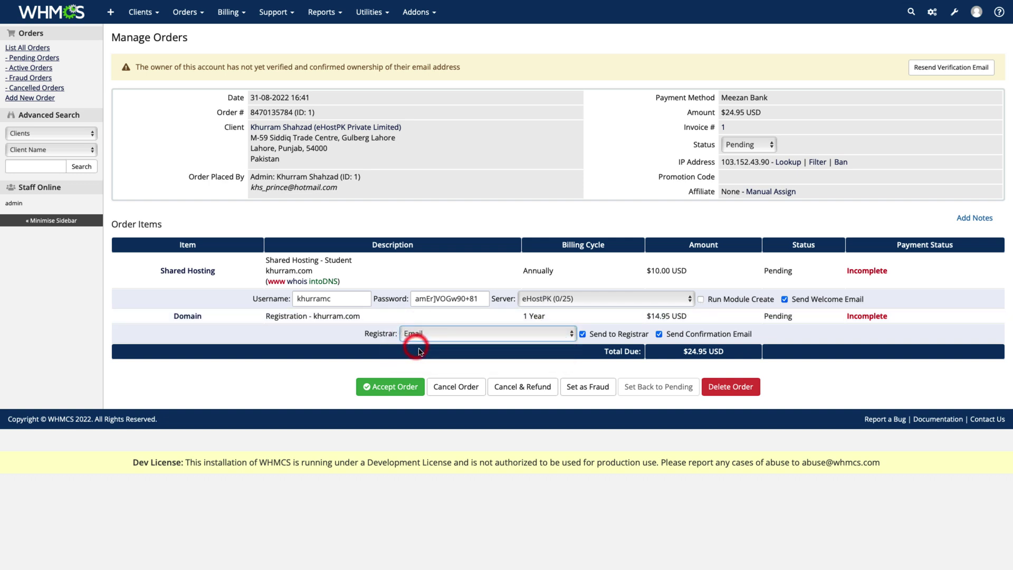
- Accept the order, open Invoice #1's Add Payment form, then begin another new order
{"action": "left_click", "coordinate": [392, 388]}
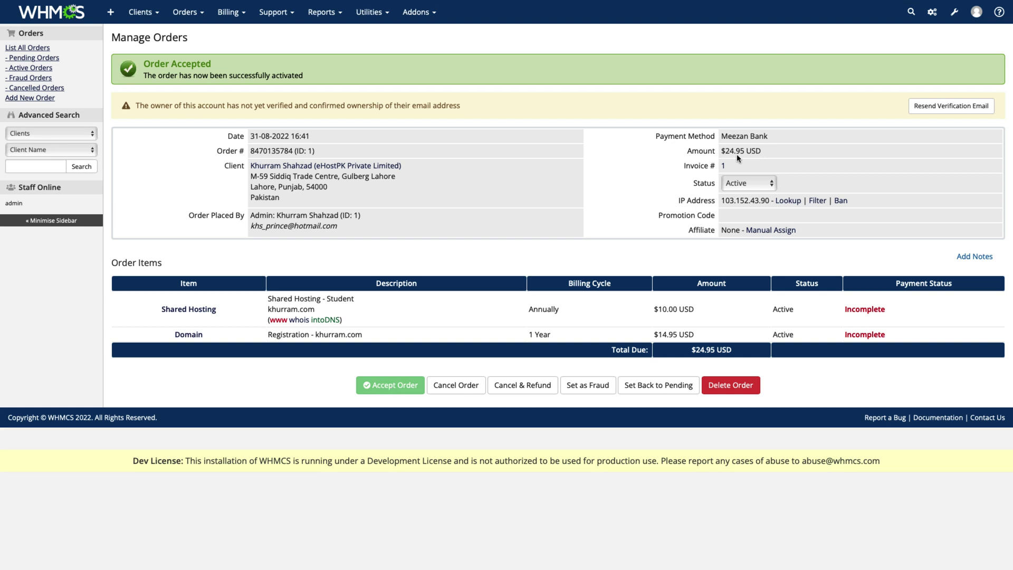
{"action": "left_click", "coordinate": [722, 167]}
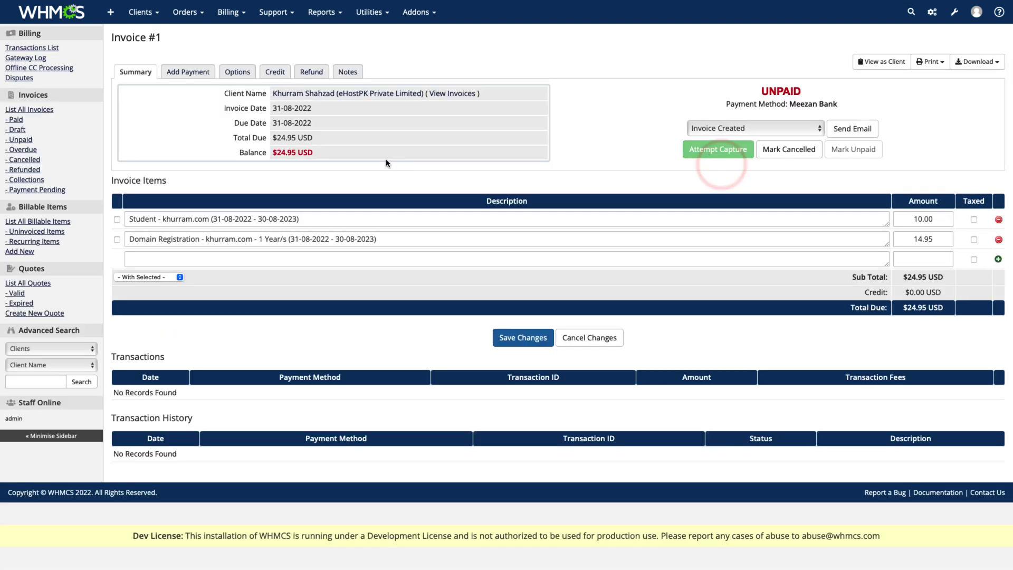
{"action": "left_click", "coordinate": [183, 79]}
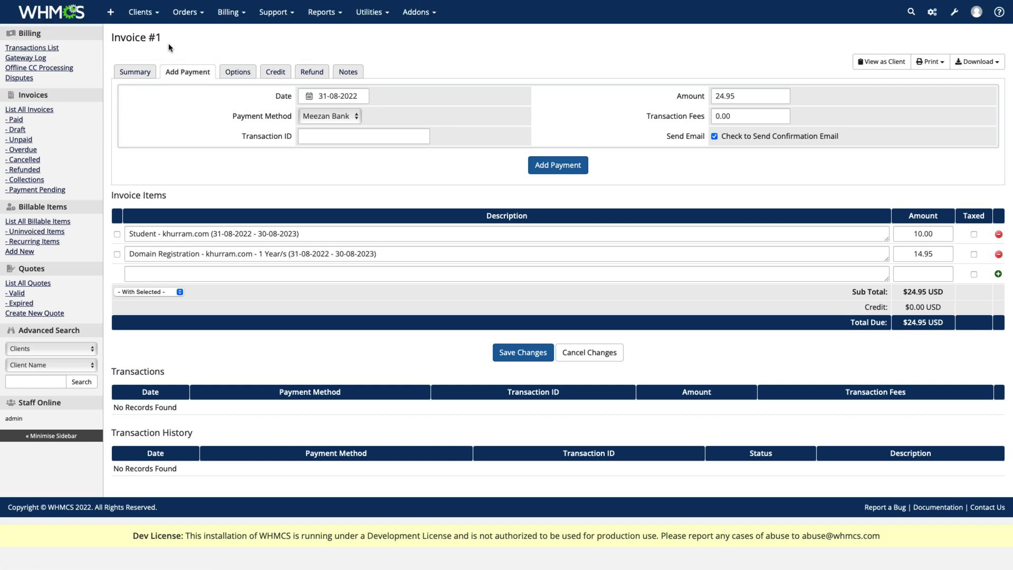
{"action": "left_click", "coordinate": [187, 12]}
{"action": "left_click", "coordinate": [191, 100]}
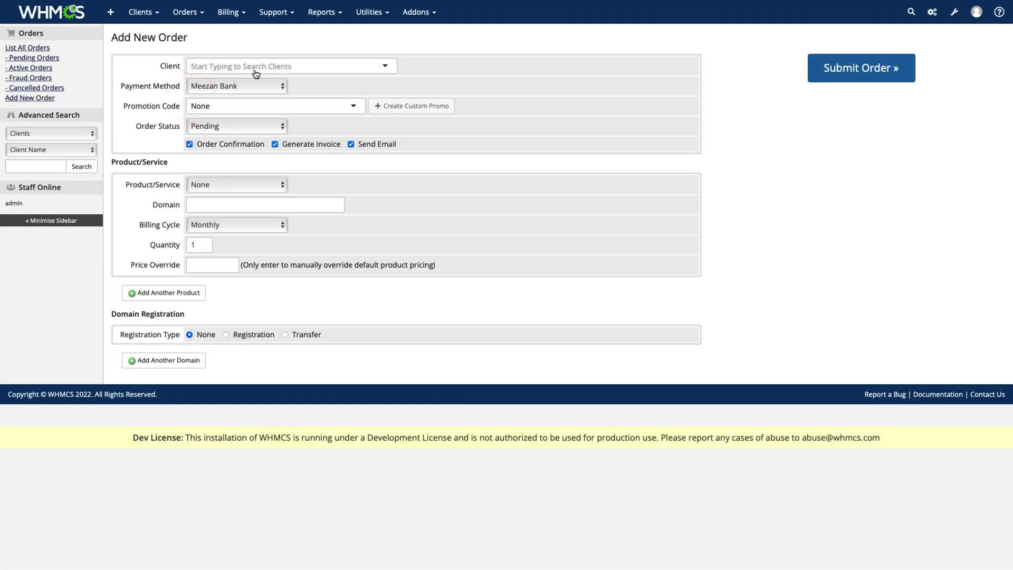
- Order Student hosting for ehost.pk billed Annually, with a domain registration, for the client
{"action": "left_click", "coordinate": [253, 67]}
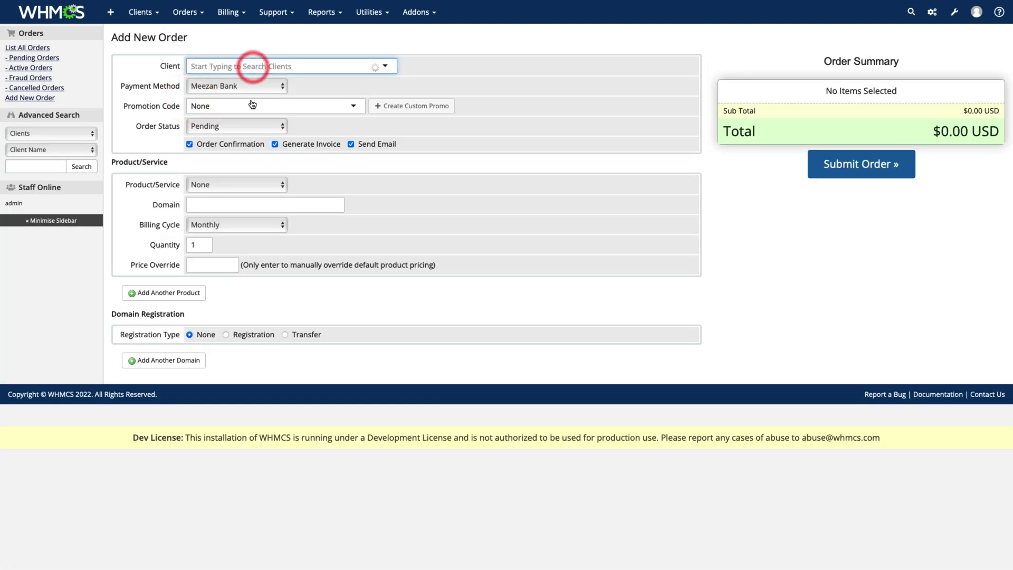
{"action": "left_click", "coordinate": [253, 98]}
{"action": "left_click", "coordinate": [258, 184]}
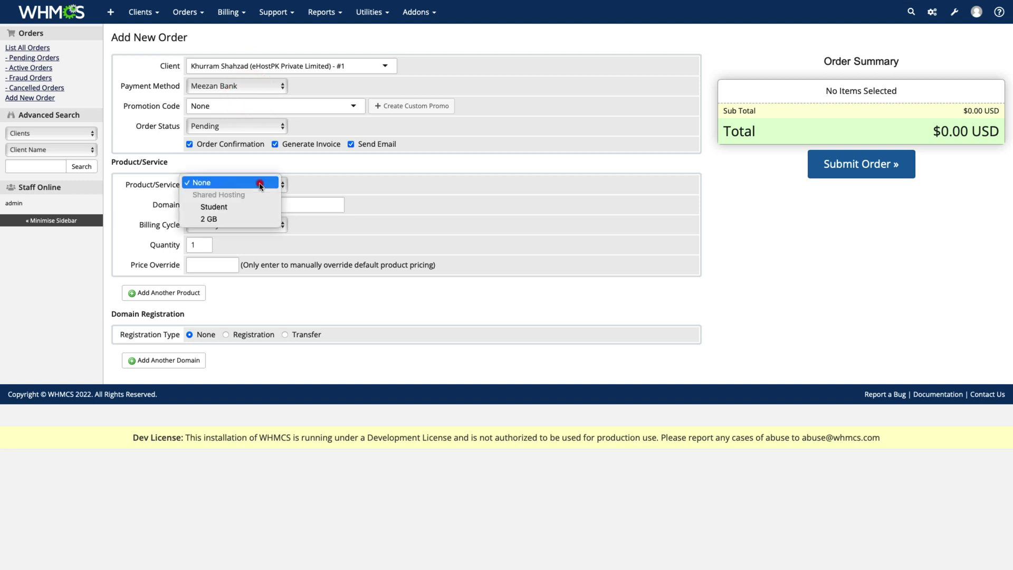
{"action": "left_click", "coordinate": [223, 208]}
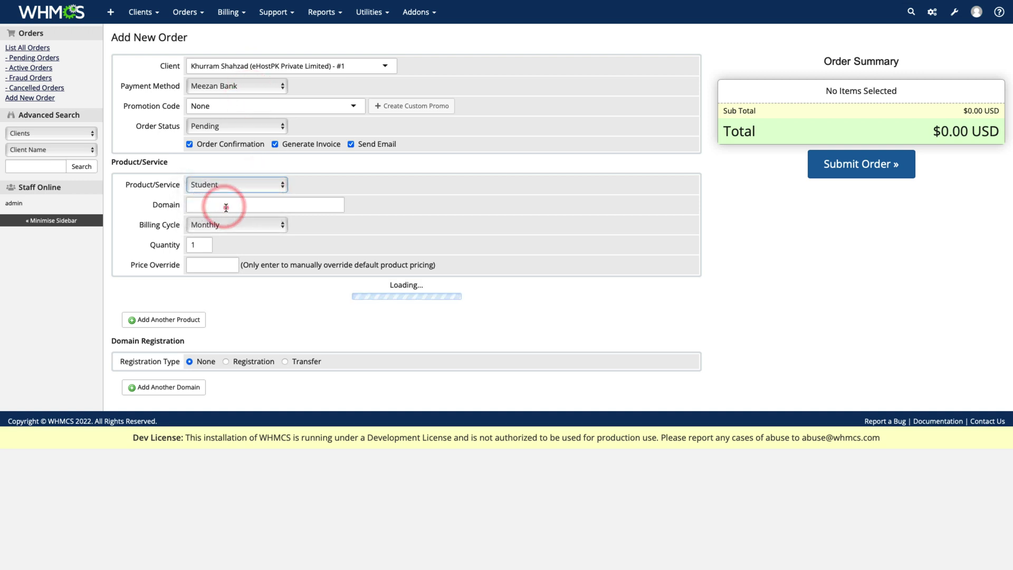
{"action": "left_click", "coordinate": [225, 207]}
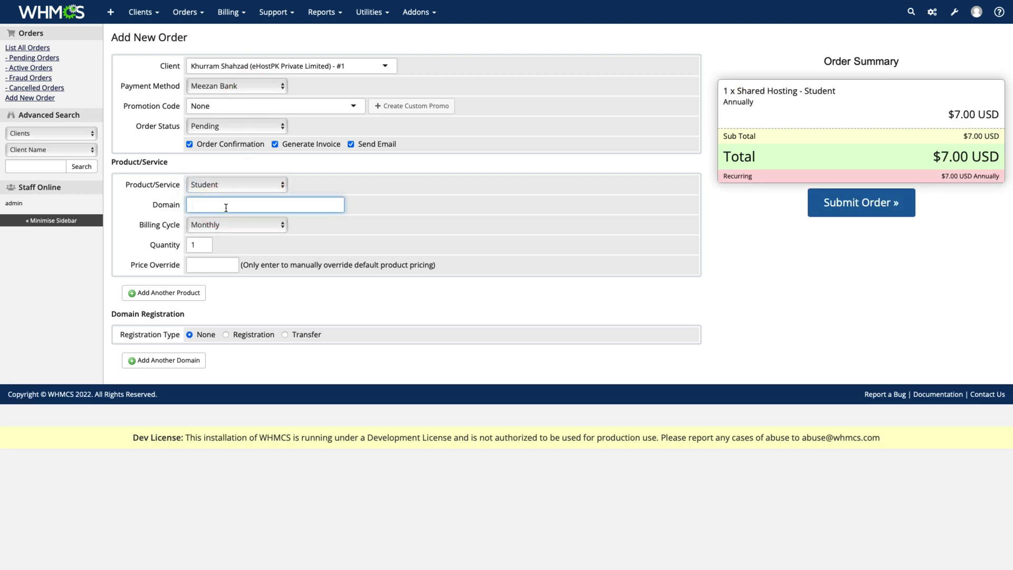
{"action": "type", "text": "ehost.pk"}
{"action": "left_click", "coordinate": [217, 225]}
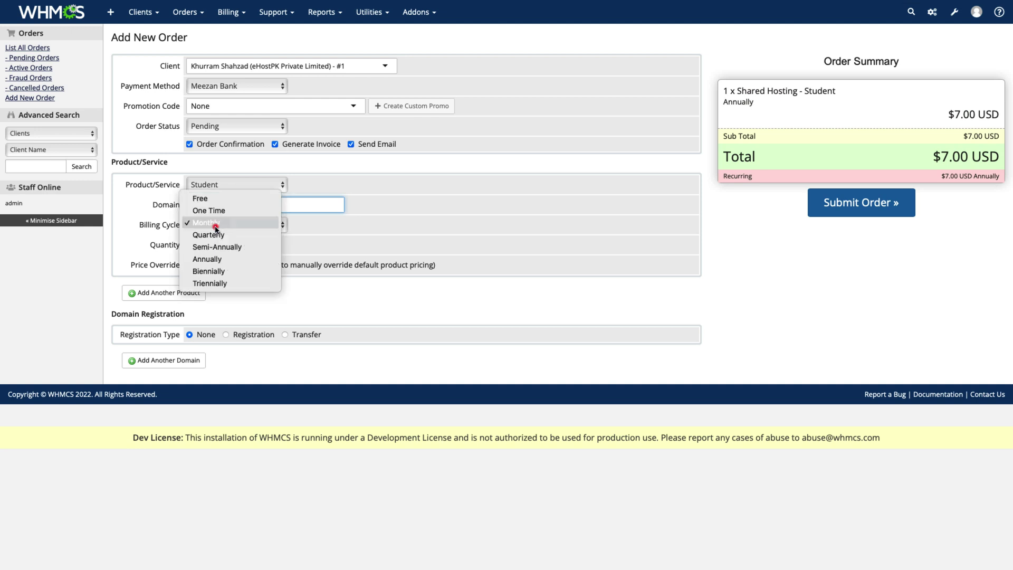
{"action": "left_click", "coordinate": [218, 260]}
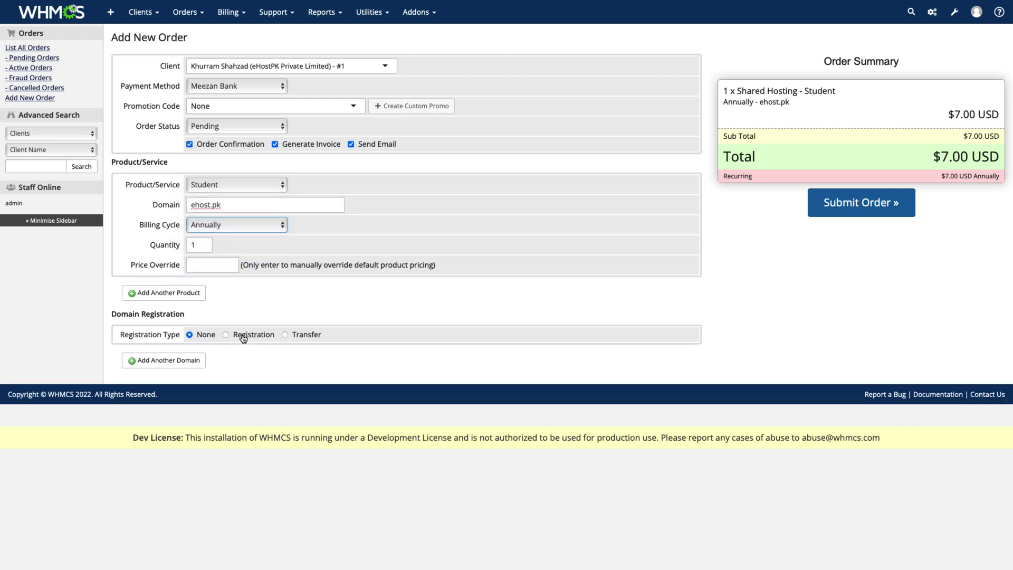
{"action": "left_click", "coordinate": [242, 337]}
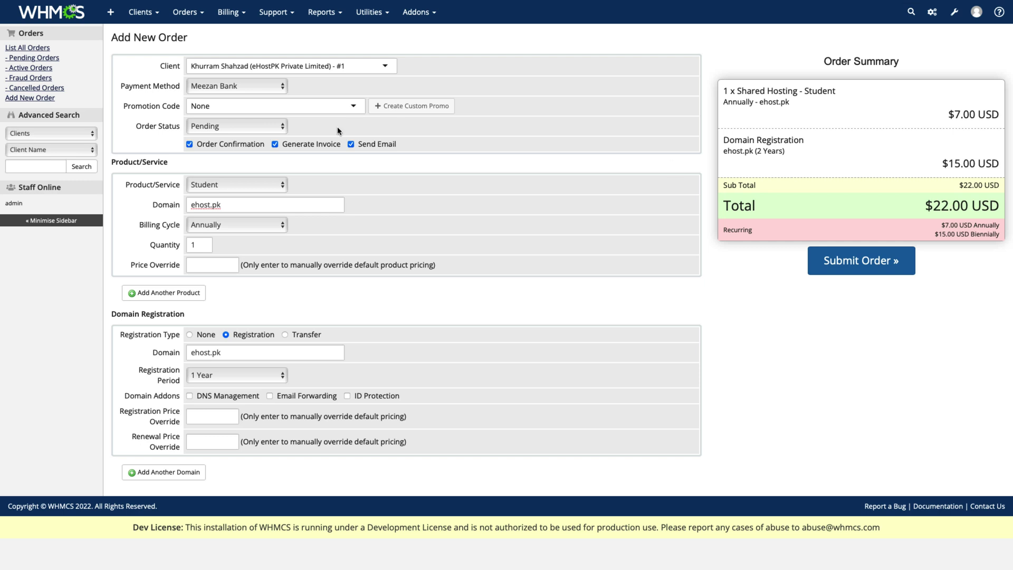
- Set status Active, untick confirmation, email and invoice, register 2 Years, and submit
{"action": "left_click", "coordinate": [211, 127]}
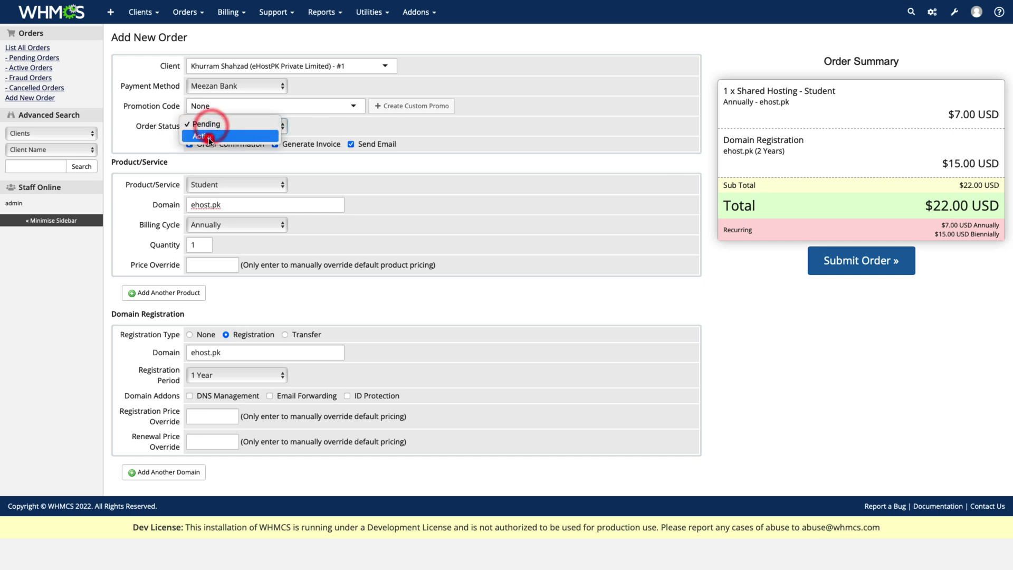
{"action": "left_click", "coordinate": [208, 137]}
{"action": "left_click", "coordinate": [189, 144]}
{"action": "left_click", "coordinate": [351, 144]}
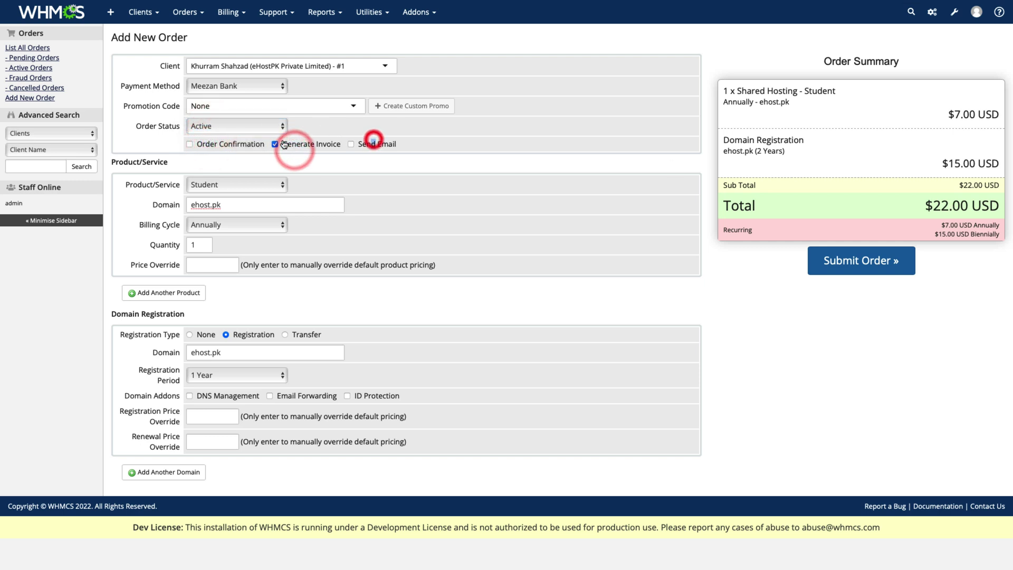
{"action": "left_click", "coordinate": [284, 144]}
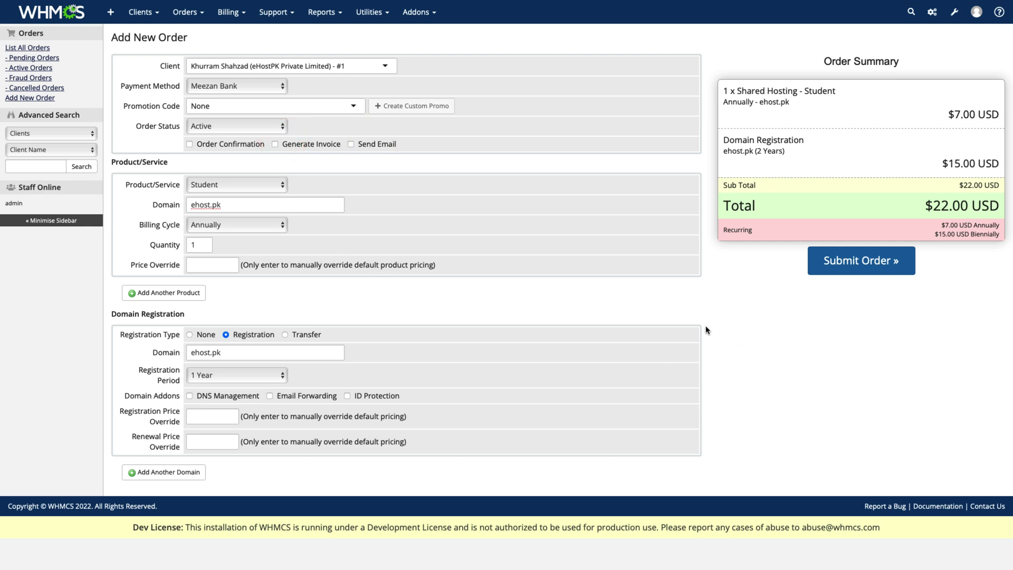
{"action": "left_click", "coordinate": [214, 376]}
{"action": "left_click", "coordinate": [206, 386]}
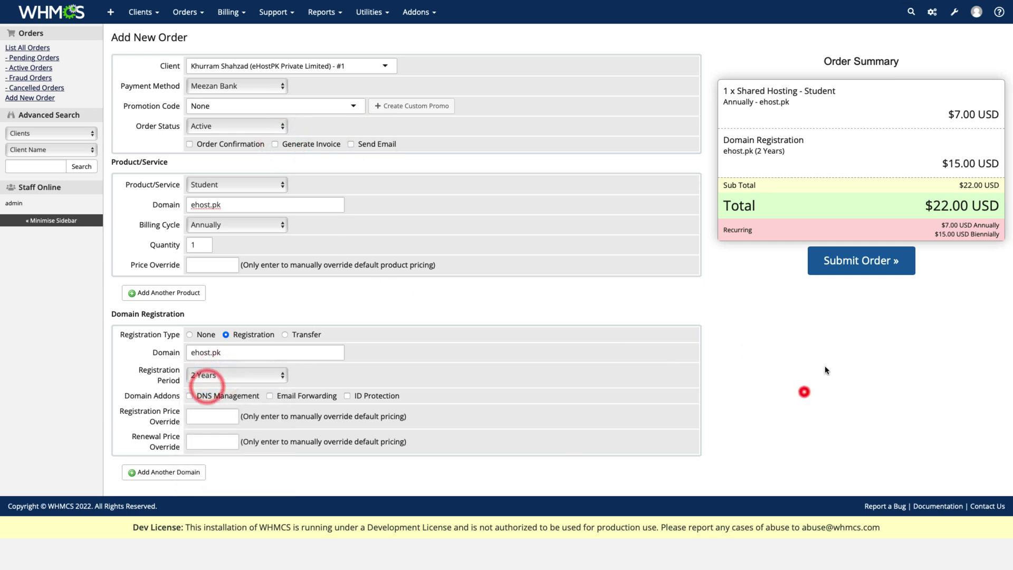
{"action": "left_click", "coordinate": [851, 267]}
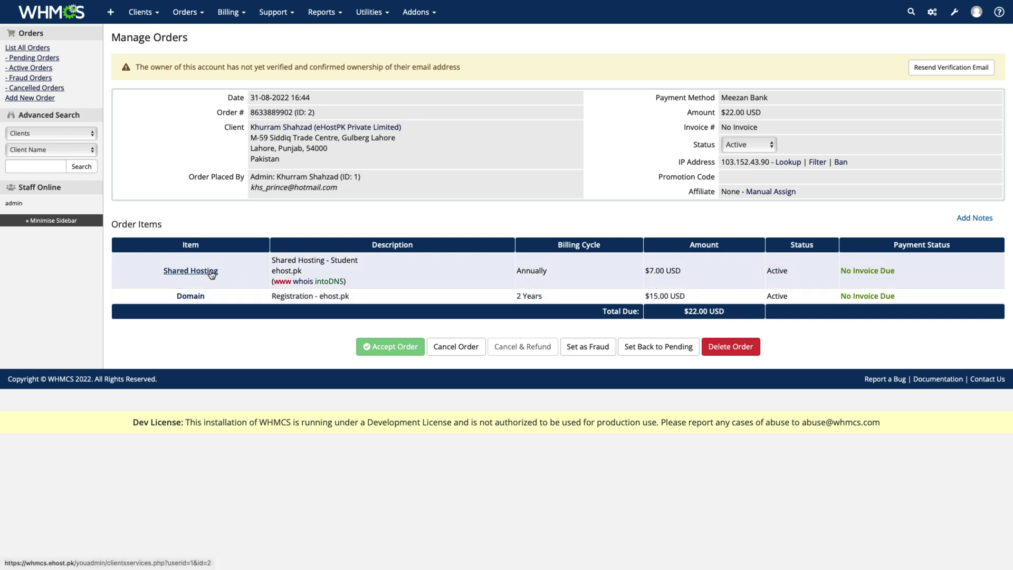
- In a new tab, set the ehost.pk service's hosting username and password, then save
{"action": "right_click", "coordinate": [211, 273]}
{"action": "left_click", "coordinate": [247, 273]}
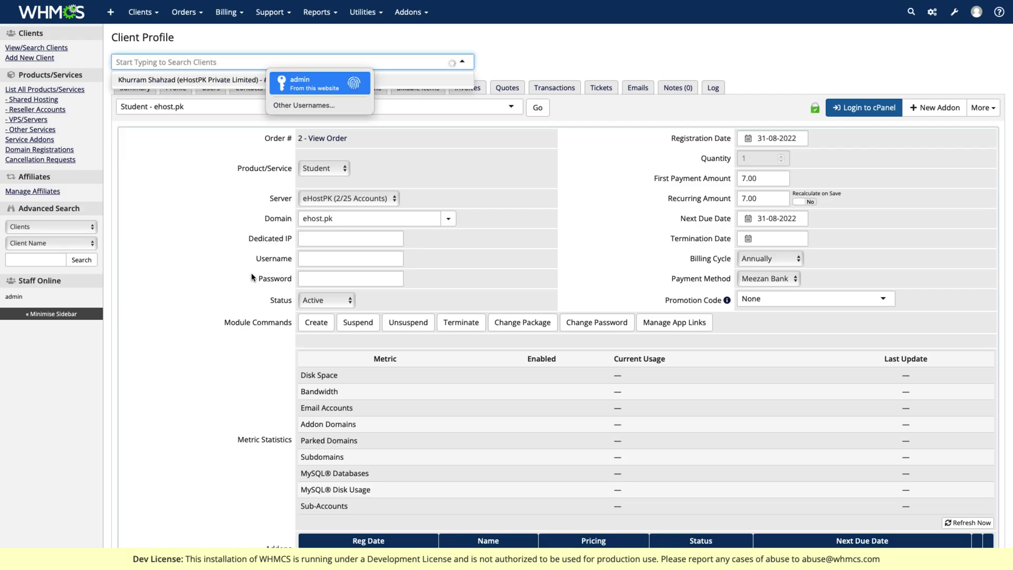
{"action": "left_click", "coordinate": [570, 274]}
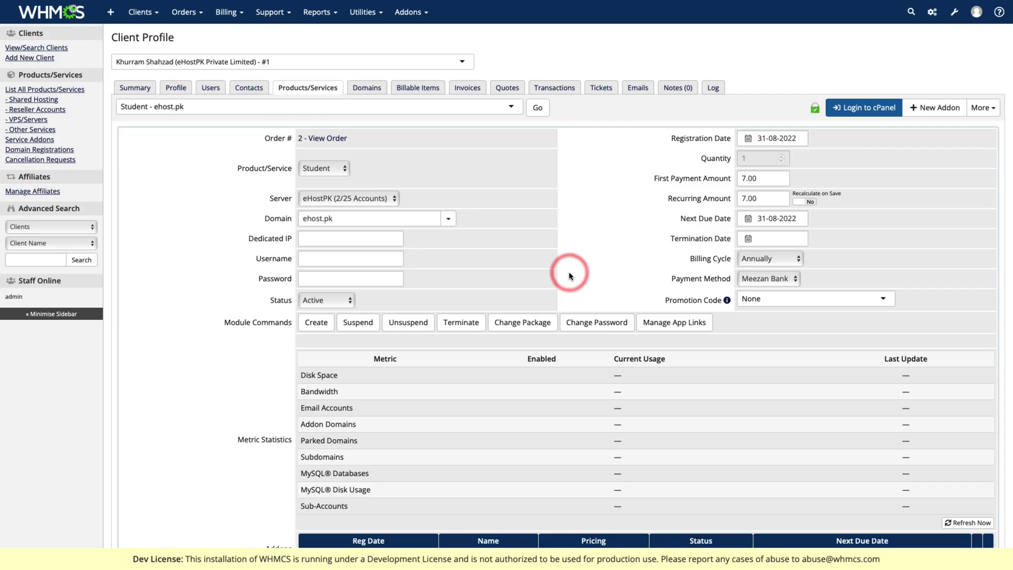
{"action": "left_click", "coordinate": [325, 258]}
{"action": "type", "text": "ehost"}
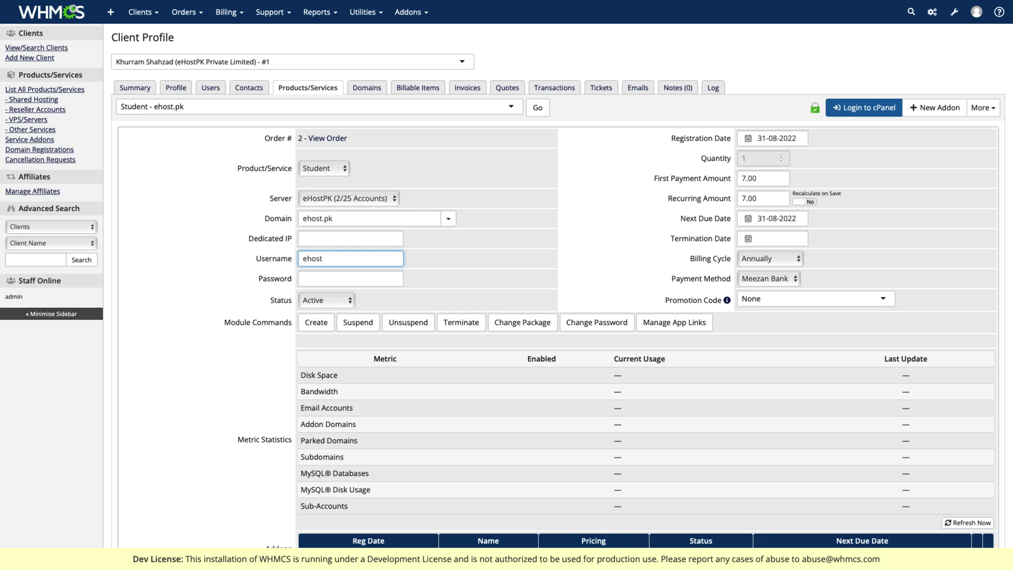
{"action": "key", "text": "Tab"}
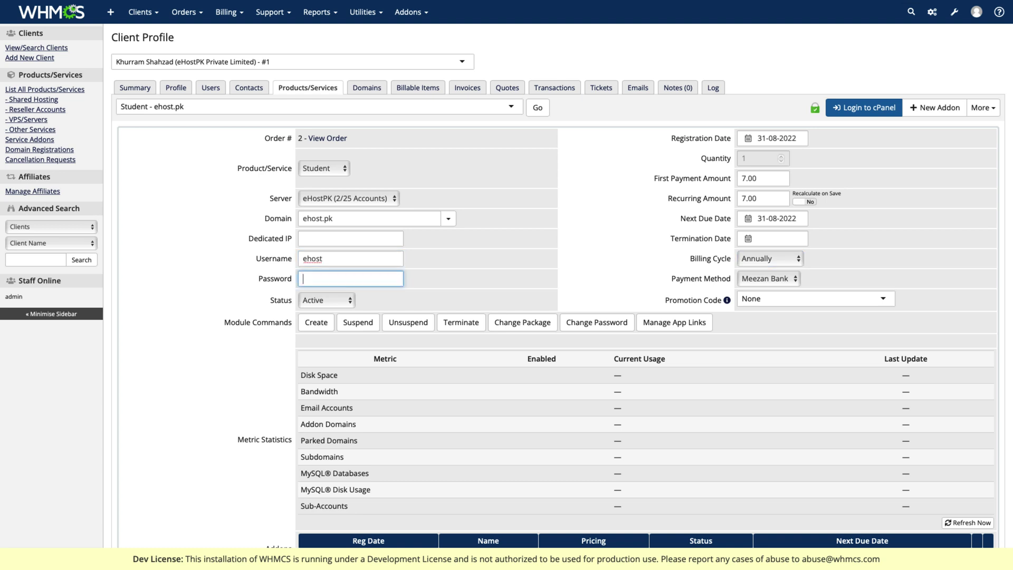
{"action": "type", "text": "abc1234"}
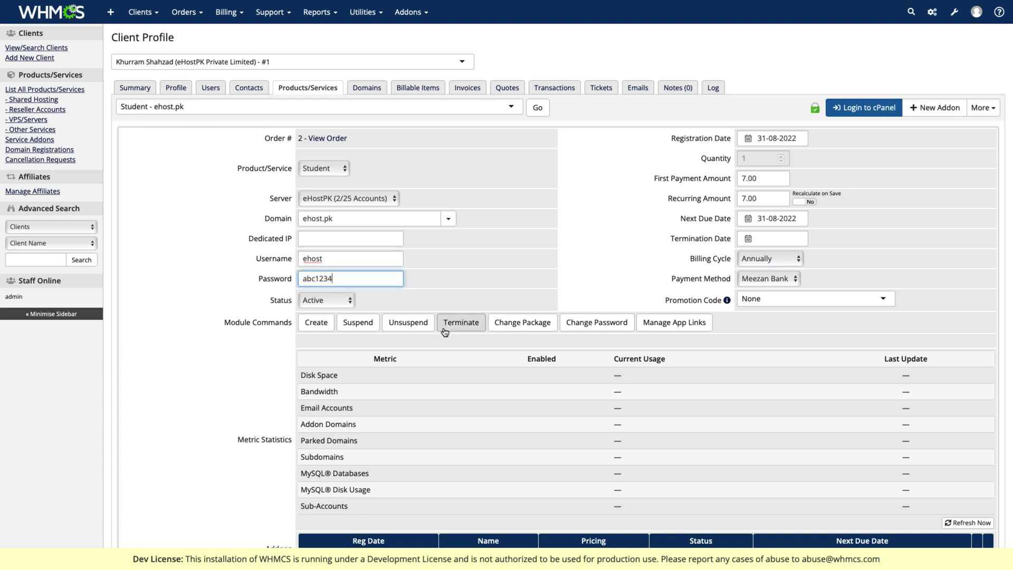
{"action": "scroll", "coordinate": [467, 343], "scroll_direction": "down", "scroll_amount": 5}
{"action": "left_click", "coordinate": [519, 515]}
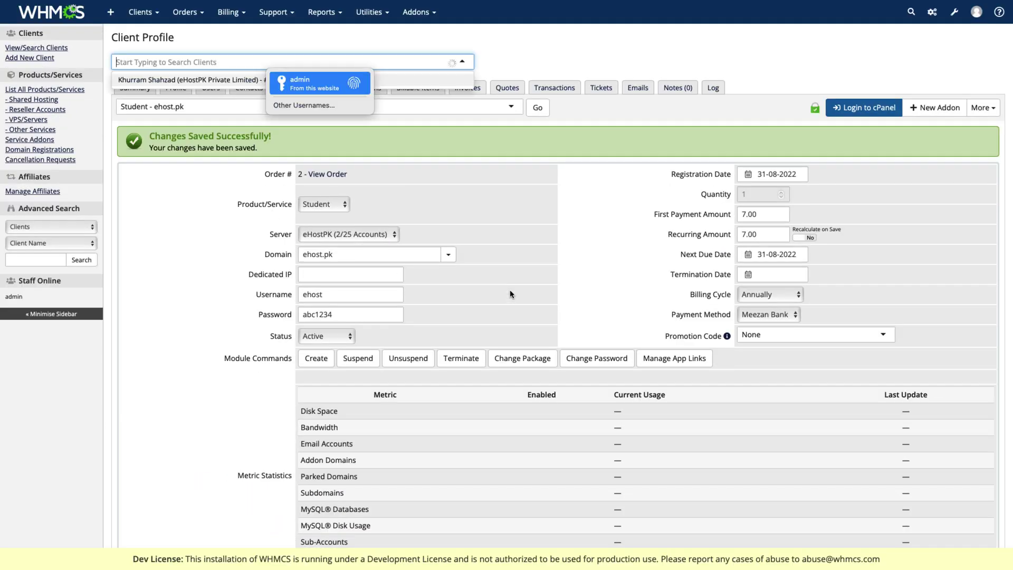
- Set the ehost.pk service registration date to 01-08-2022, keeping next due date 31-08-2022
{"action": "left_click", "coordinate": [510, 278]}
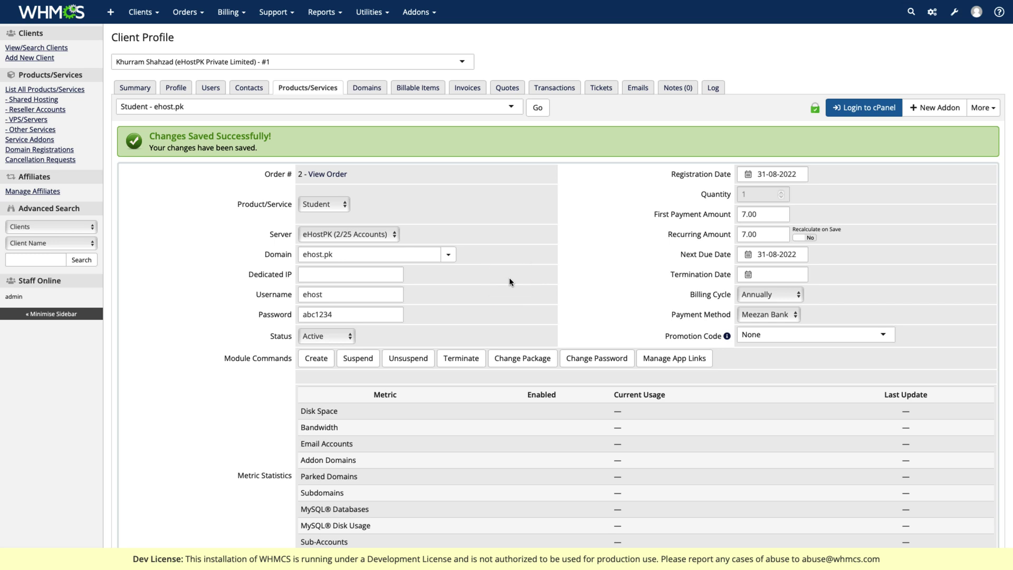
{"action": "left_click", "coordinate": [783, 176]}
{"action": "left_click", "coordinate": [769, 236]}
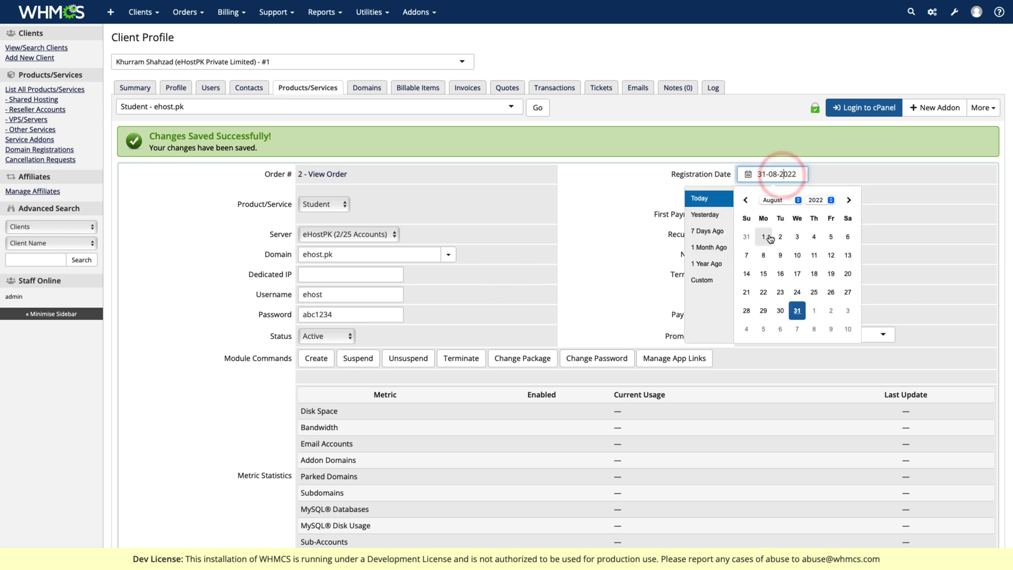
{"action": "left_click", "coordinate": [799, 255]}
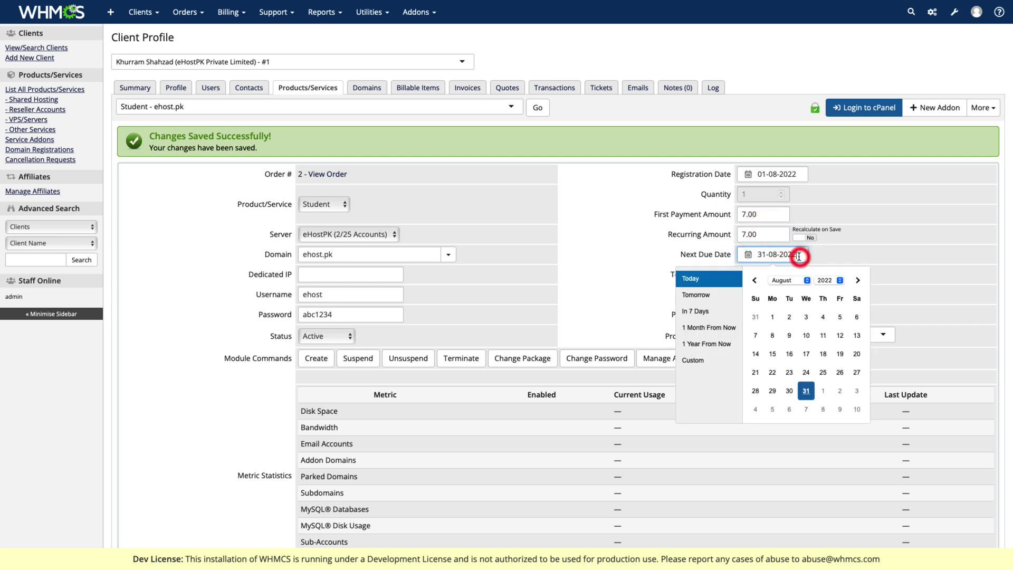
{"action": "left_click", "coordinate": [804, 393]}
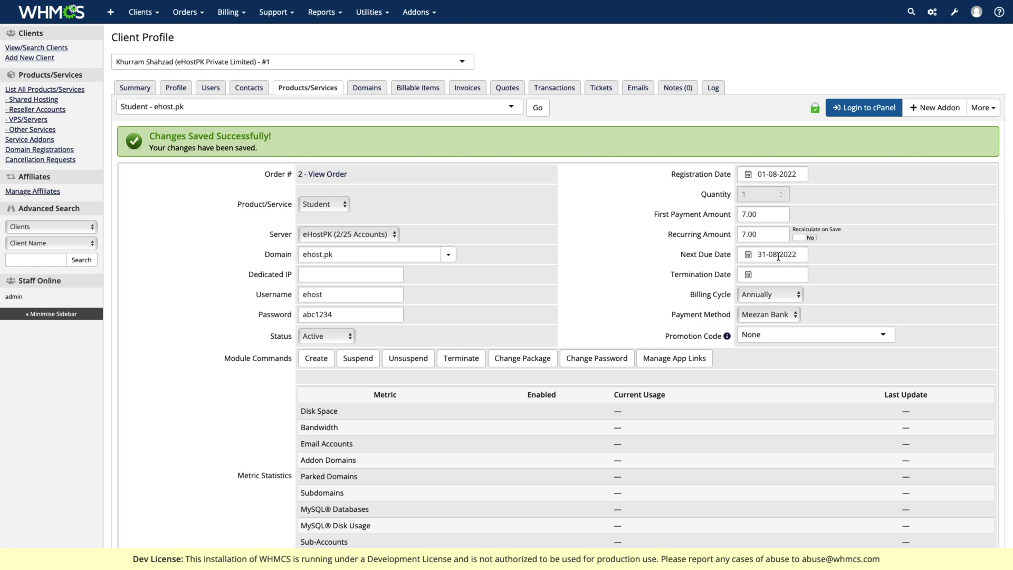
- Replace the 7.00 recurring and first payment amounts with 14
{"action": "left_click", "coordinate": [763, 237]}
{"action": "double_click", "coordinate": [762, 234]}
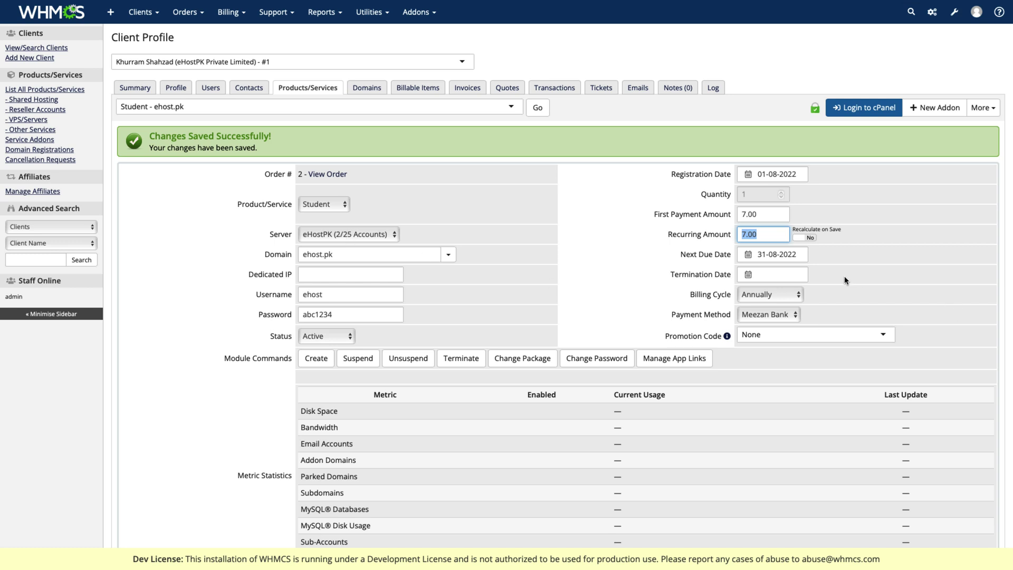
{"action": "type", "text": "14"}
{"action": "left_click", "coordinate": [767, 213]}
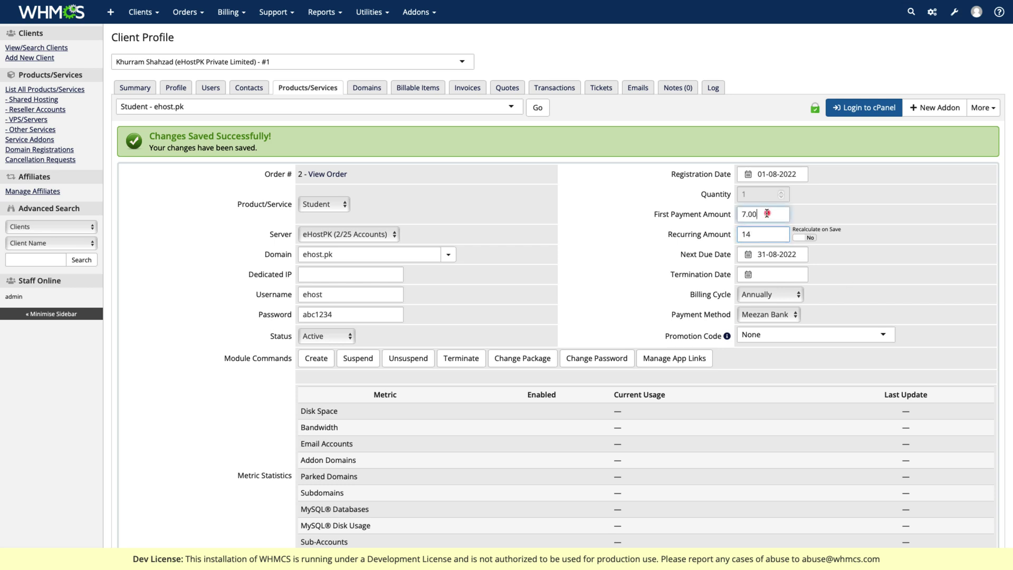
{"action": "double_click", "coordinate": [767, 214]}
{"action": "type", "text": "14"}
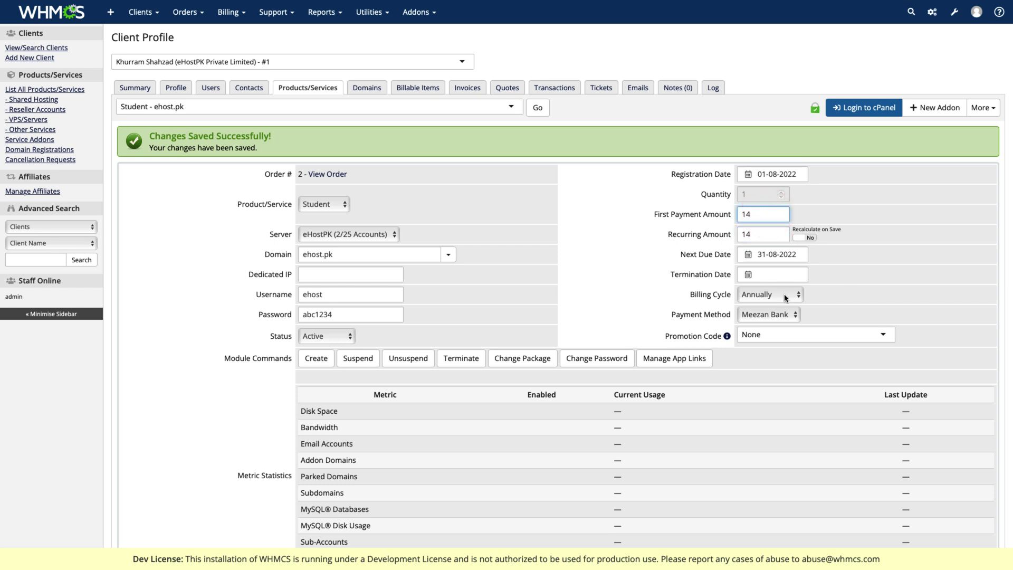
- Switch the billing cycle to Biennially, save, and reload the Student ehost.pk service
{"action": "left_click", "coordinate": [786, 295]}
{"action": "left_click", "coordinate": [766, 304]}
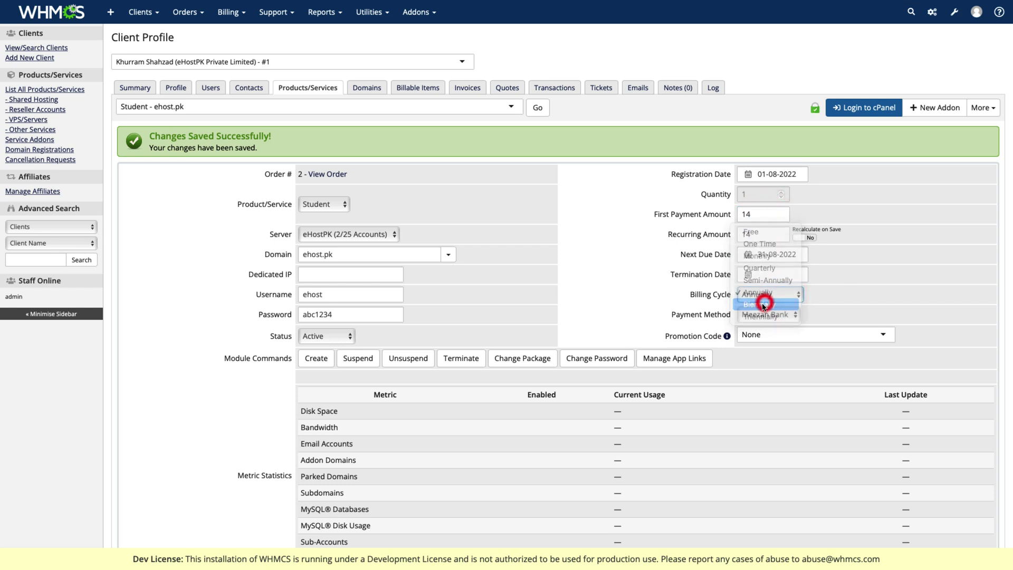
{"action": "scroll", "coordinate": [424, 290], "scroll_direction": "down", "scroll_amount": 5}
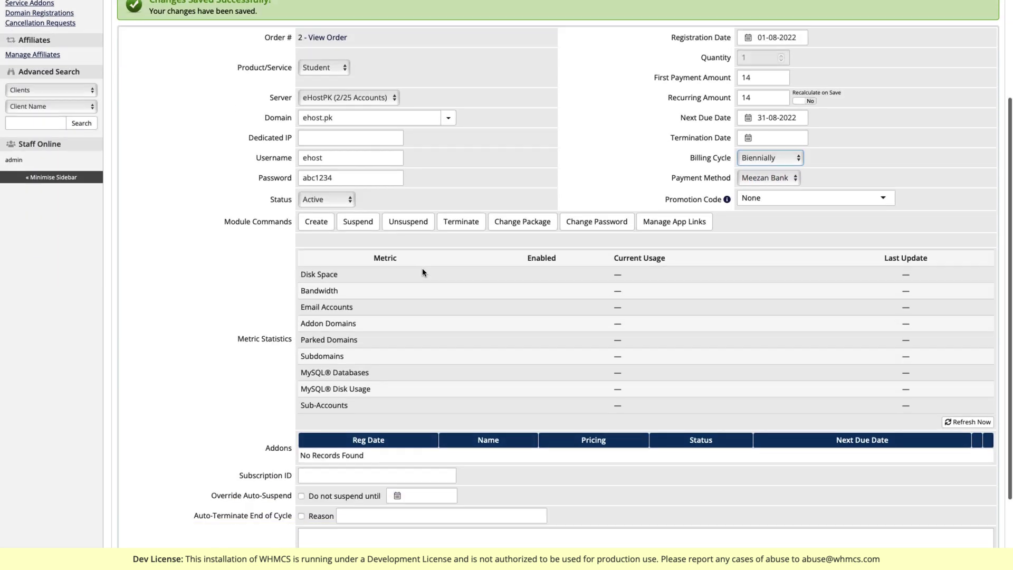
{"action": "left_click", "coordinate": [512, 498]}
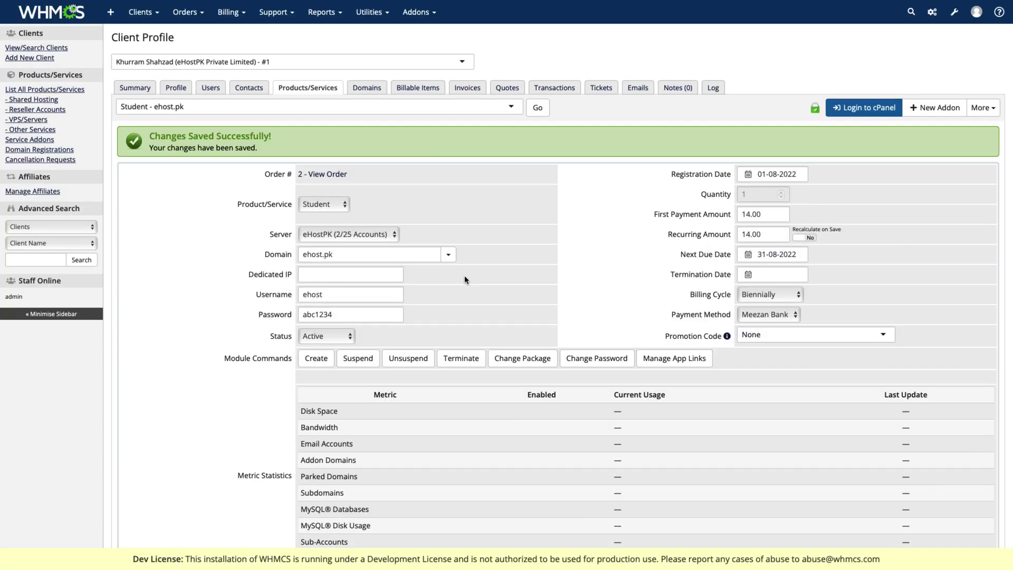
{"action": "left_click", "coordinate": [531, 261]}
{"action": "left_click", "coordinate": [537, 109]}
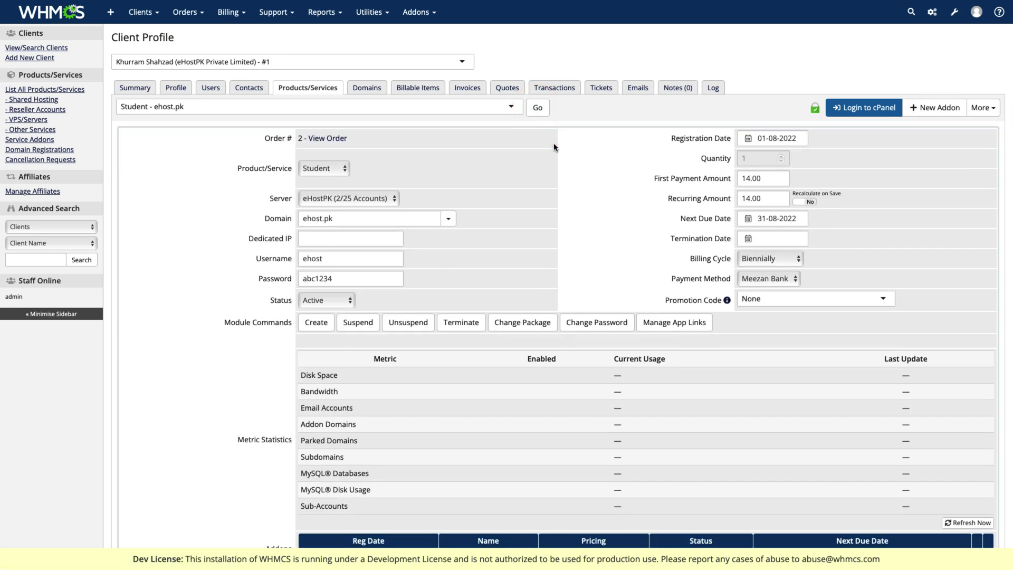
{"action": "left_click", "coordinate": [565, 166]}
{"action": "left_click", "coordinate": [990, 110]}
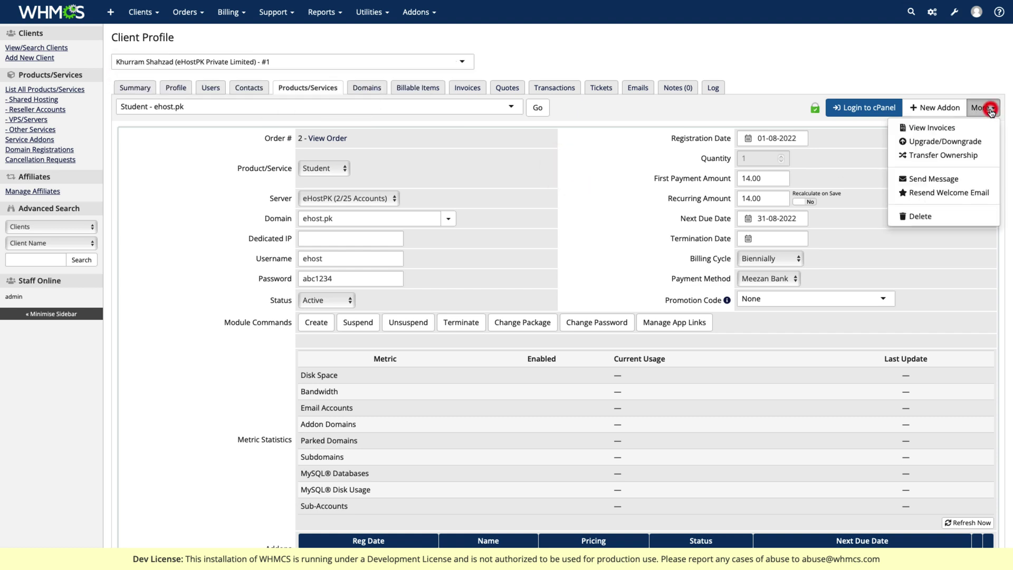
- Resend the hosting welcome email and read through the sent New Account Information message
{"action": "left_click", "coordinate": [941, 194]}
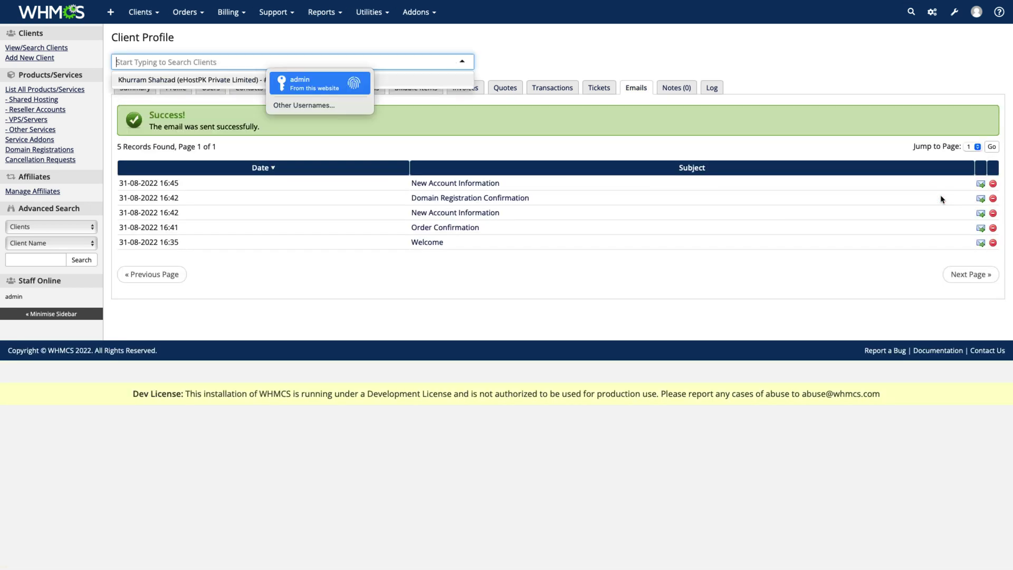
{"action": "left_click", "coordinate": [719, 235]}
{"action": "left_click", "coordinate": [482, 183]}
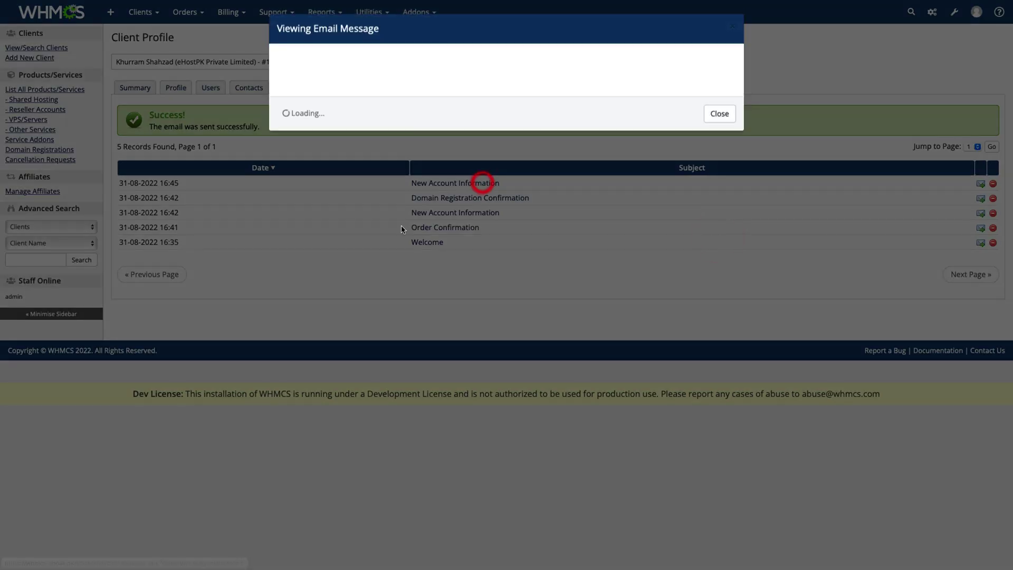
{"action": "scroll", "coordinate": [456, 209], "scroll_direction": "down", "scroll_amount": 3}
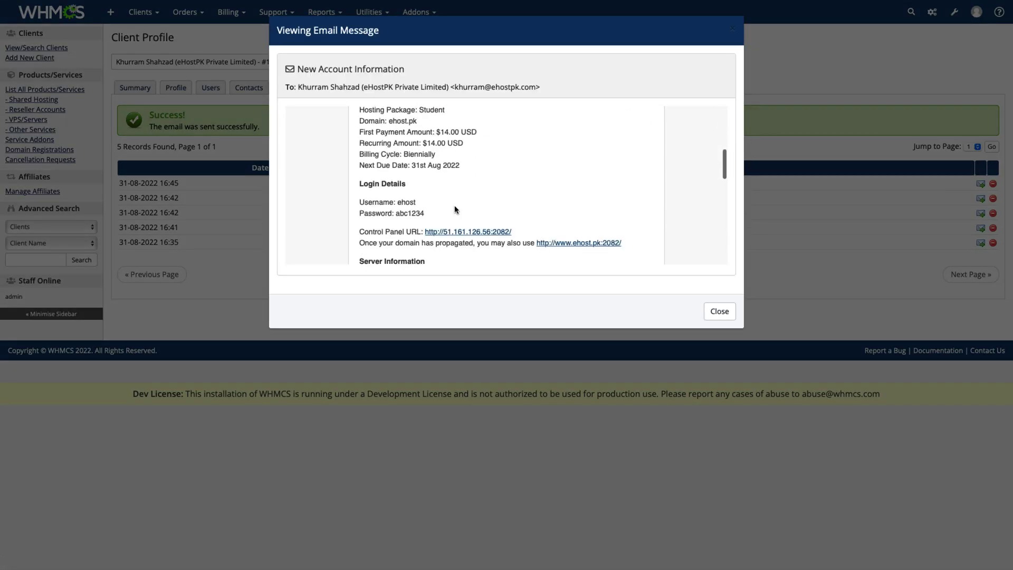
{"action": "scroll", "coordinate": [422, 174], "scroll_direction": "down", "scroll_amount": 10}
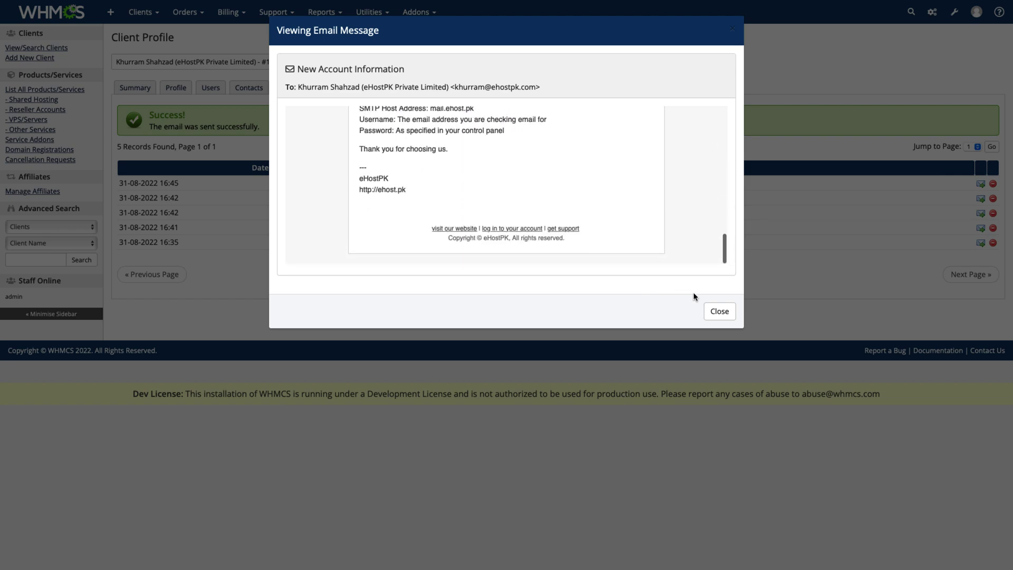
{"action": "left_click", "coordinate": [719, 312]}
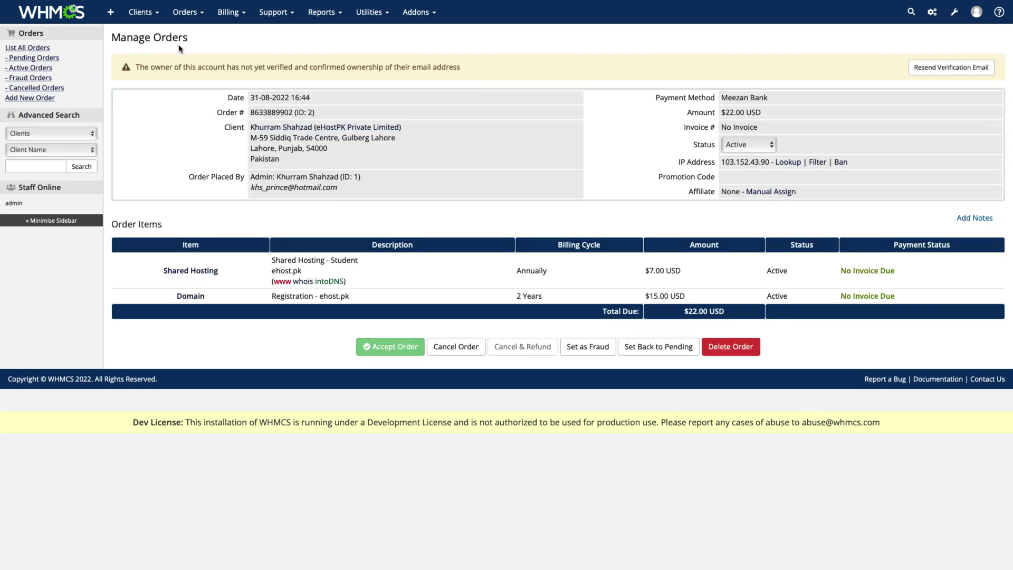
- Open the ehost.pk domain's details in a new tab and set its registrar to Email
{"action": "right_click", "coordinate": [202, 296]}
{"action": "left_click", "coordinate": [241, 301]}
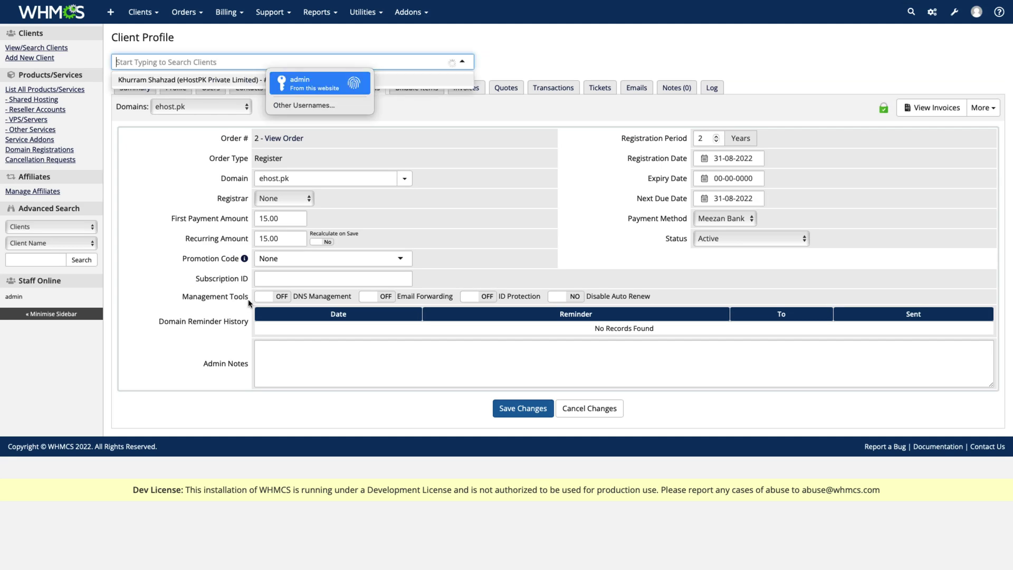
{"action": "left_click", "coordinate": [520, 233]}
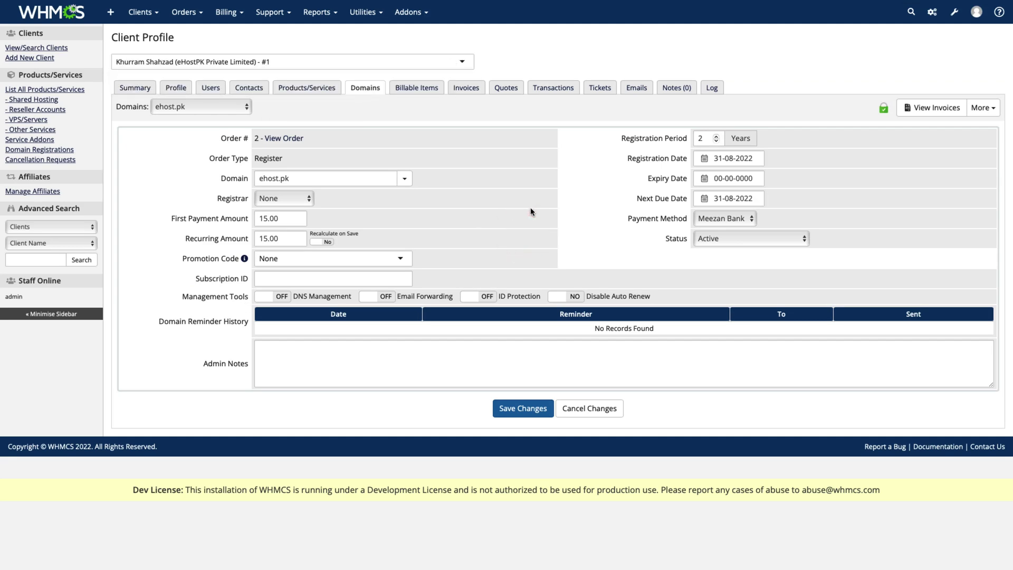
{"action": "left_click", "coordinate": [752, 158]}
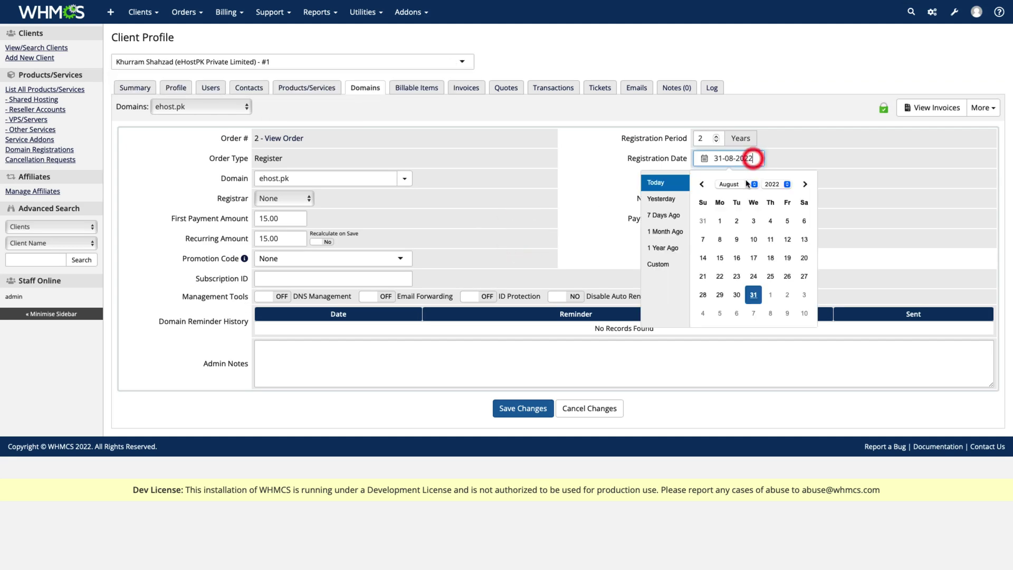
{"action": "left_click", "coordinate": [728, 221]}
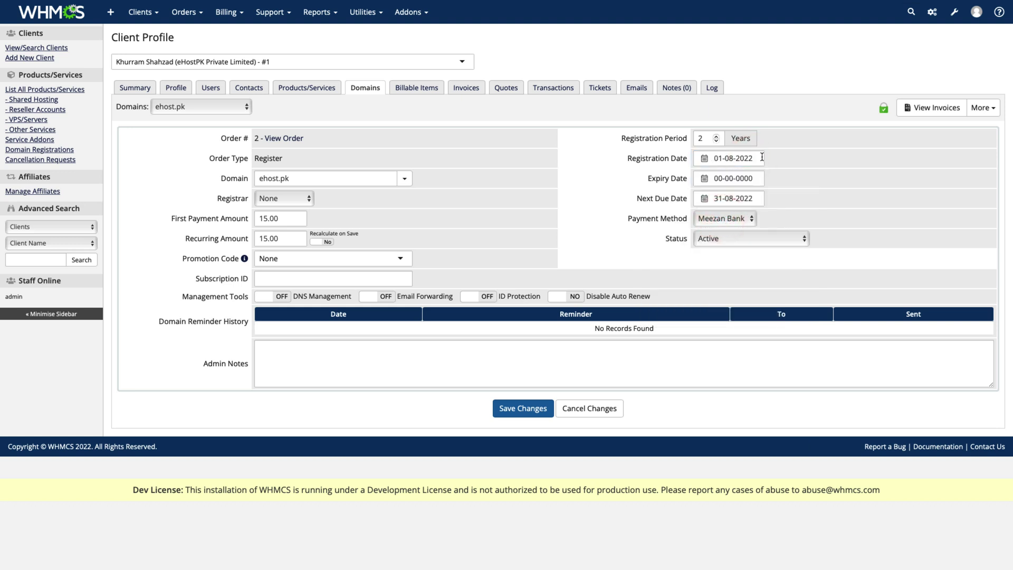
{"action": "double_click", "coordinate": [292, 218]}
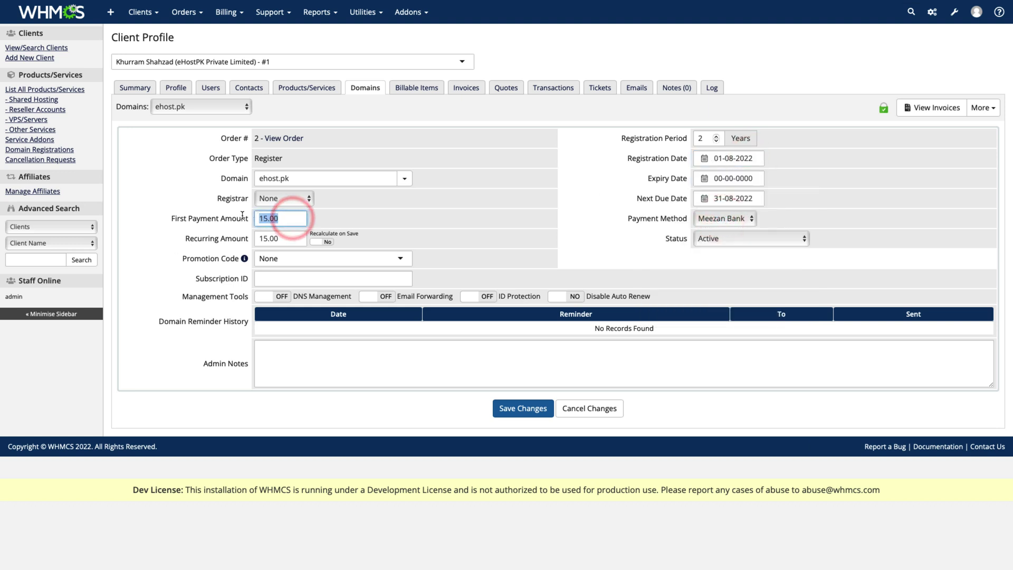
{"action": "left_click", "coordinate": [285, 198]}
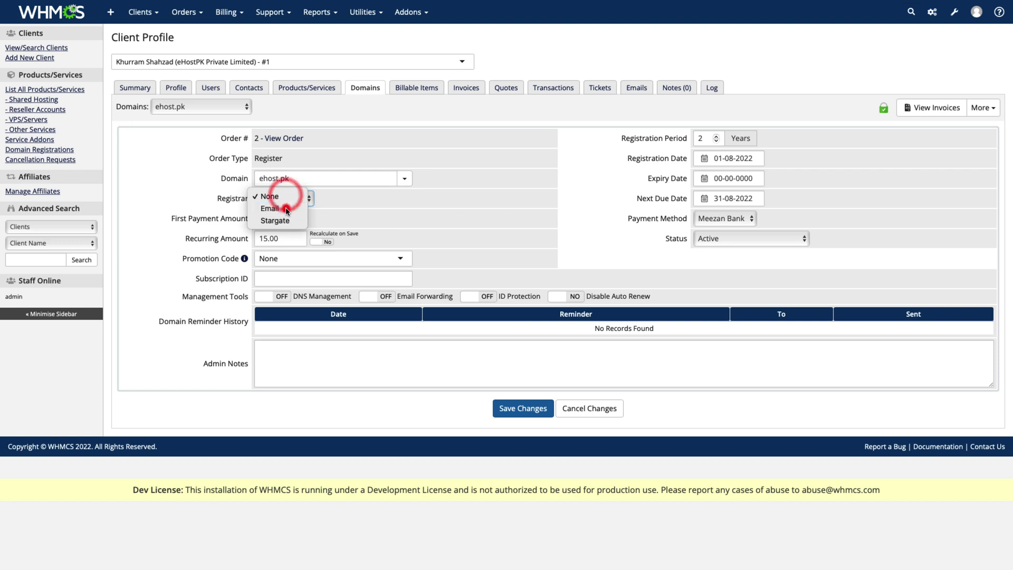
{"action": "left_click", "coordinate": [287, 209]}
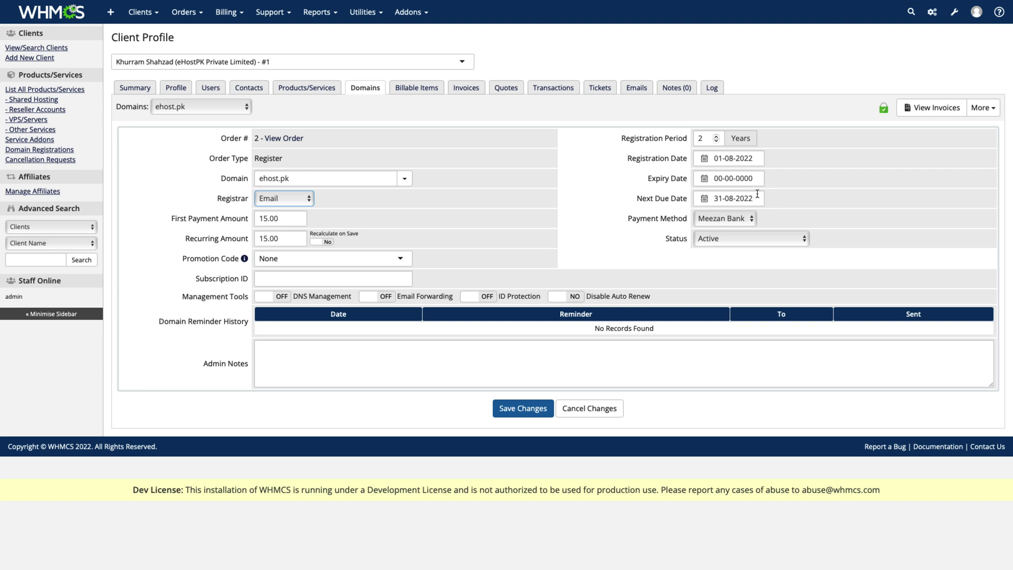
- Set the domain's expiry date to 31-08-2022
{"action": "left_click", "coordinate": [758, 197]}
{"action": "left_click", "coordinate": [758, 197]}
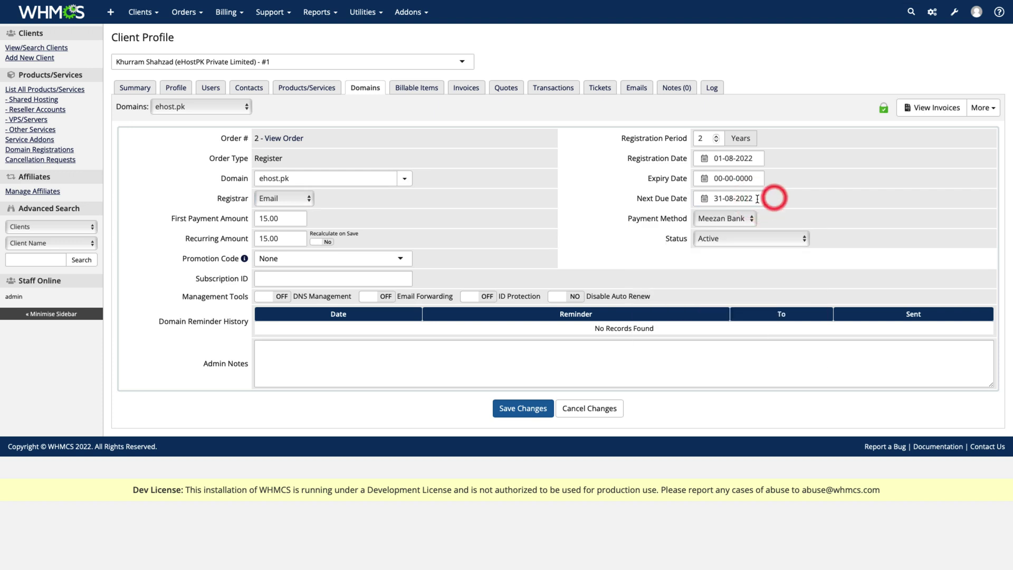
{"action": "left_click", "coordinate": [755, 178]}
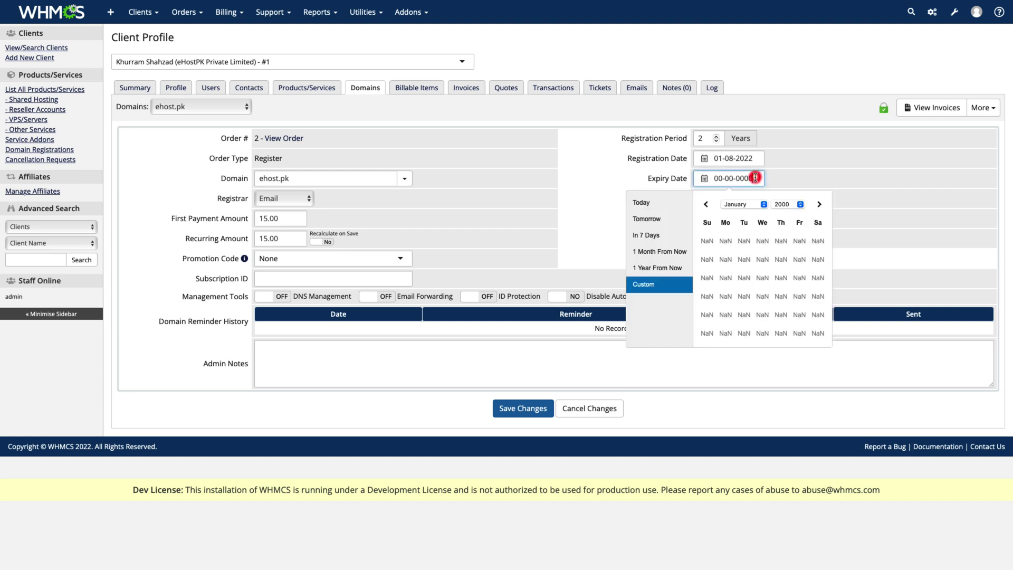
{"action": "left_click", "coordinate": [653, 203]}
{"action": "left_click", "coordinate": [745, 180]}
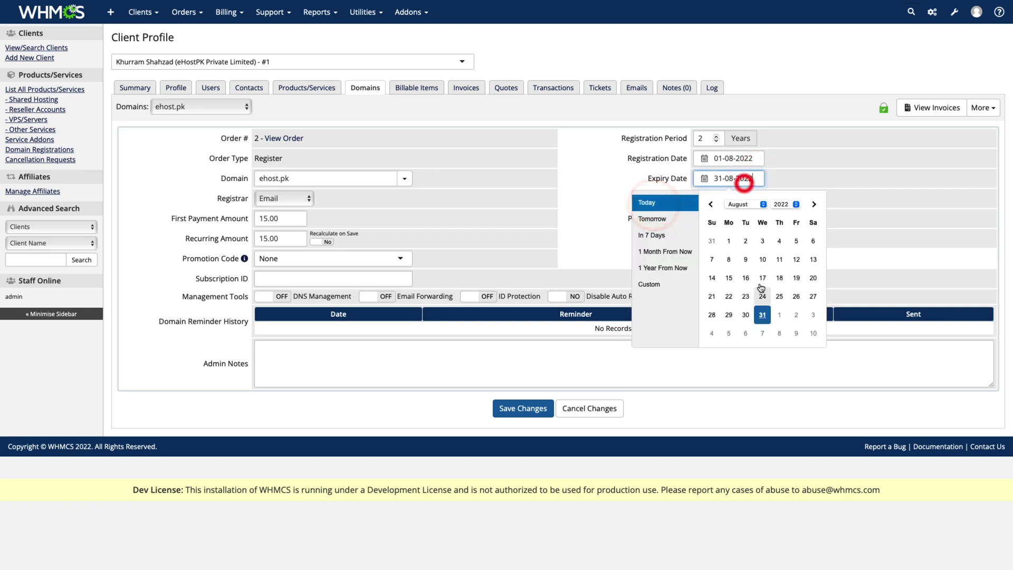
{"action": "left_click", "coordinate": [761, 314]}
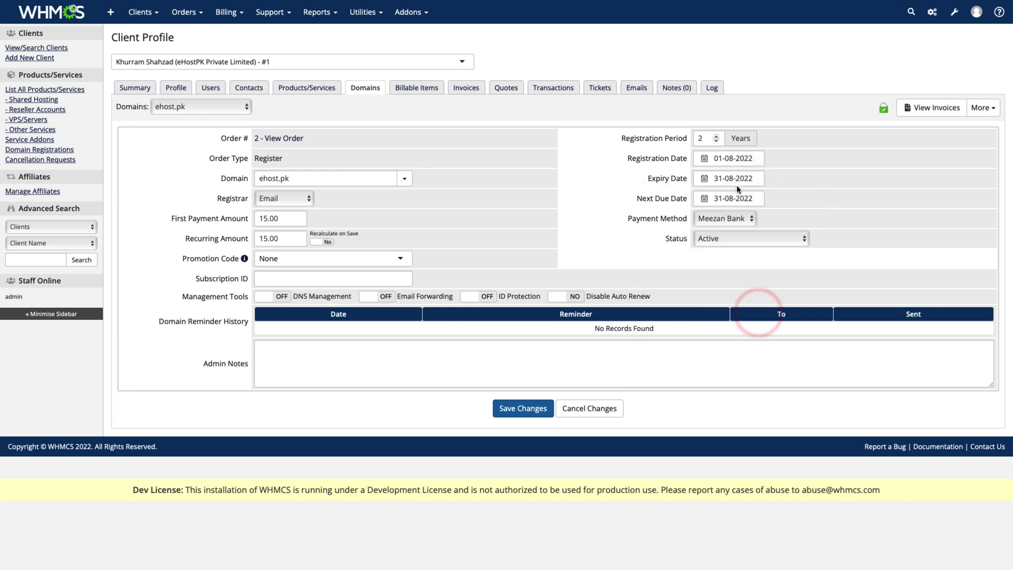
- Change the registration date to 31-08-2020 and save the domain
{"action": "left_click", "coordinate": [754, 159]}
{"action": "key", "text": "BackSpace"}
{"action": "type", "text": "0"}
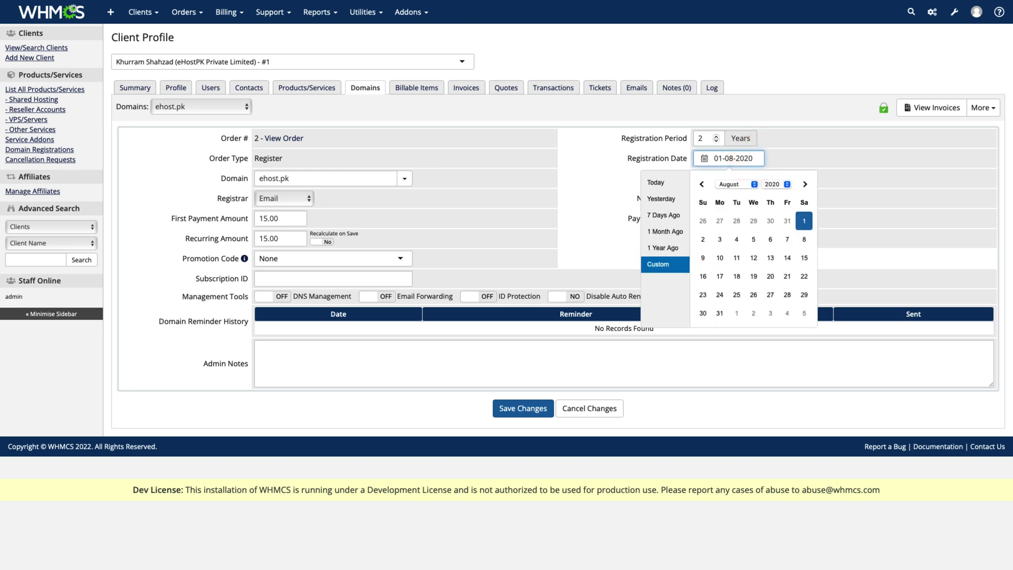
{"action": "left_click", "coordinate": [815, 155]}
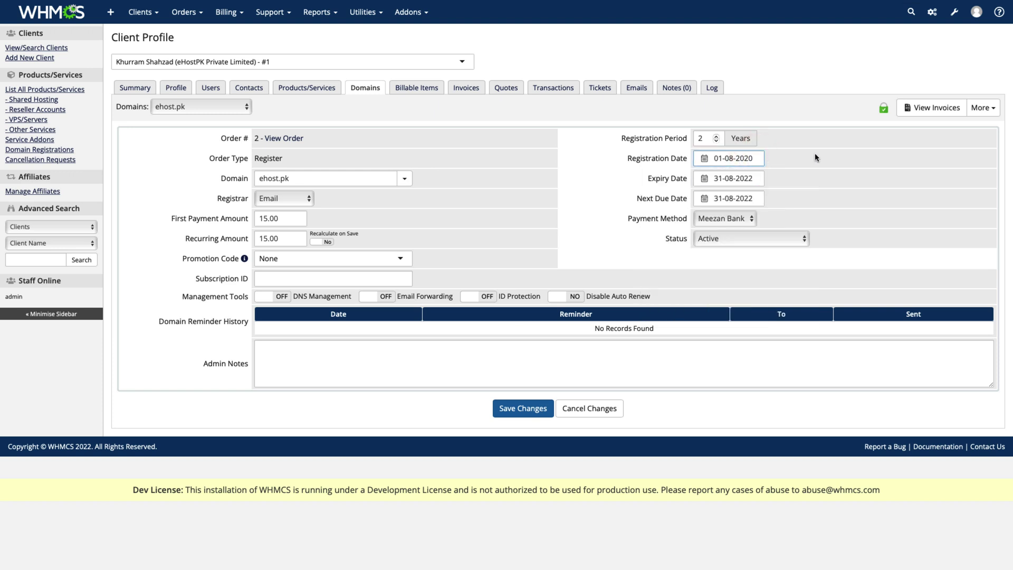
{"action": "left_click", "coordinate": [736, 158]}
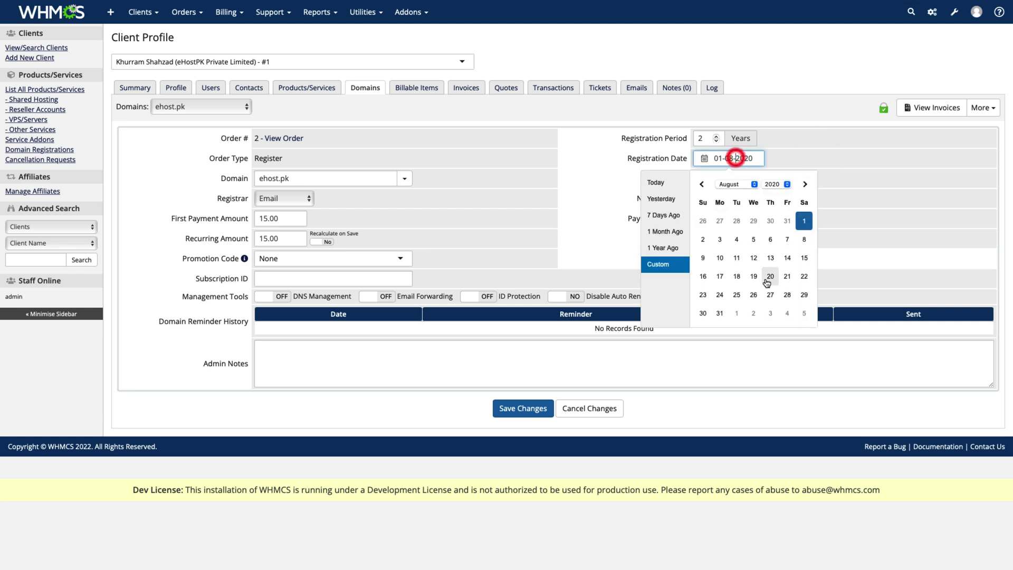
{"action": "left_click", "coordinate": [720, 314]}
{"action": "left_click", "coordinate": [799, 166]}
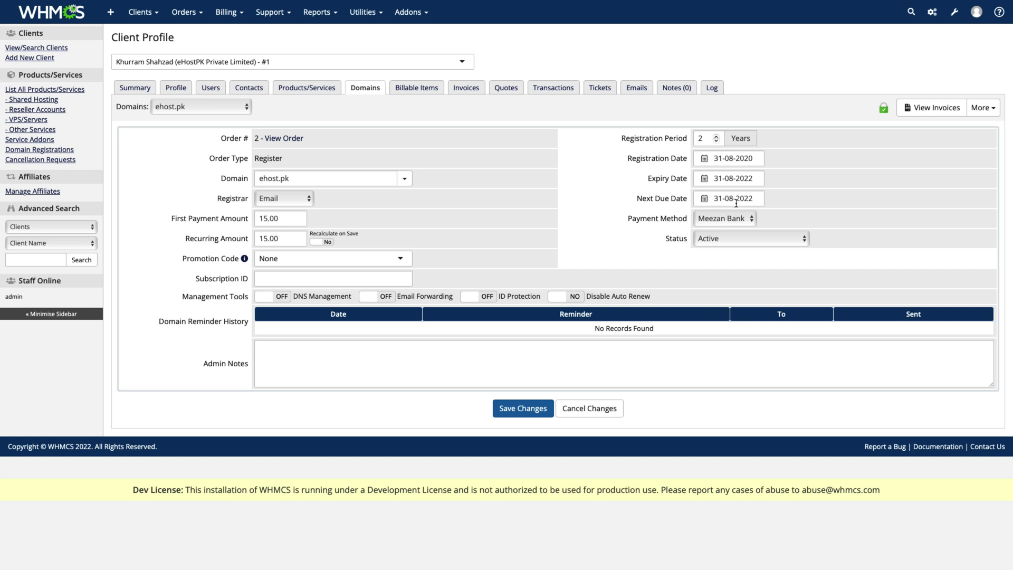
{"action": "left_click", "coordinate": [512, 412]}
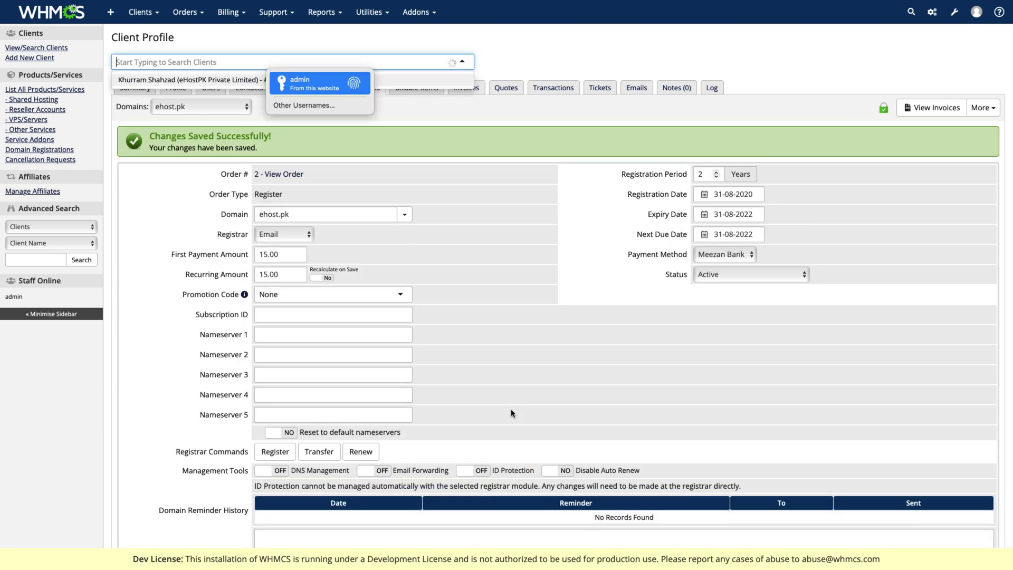
{"action": "left_click", "coordinate": [549, 287]}
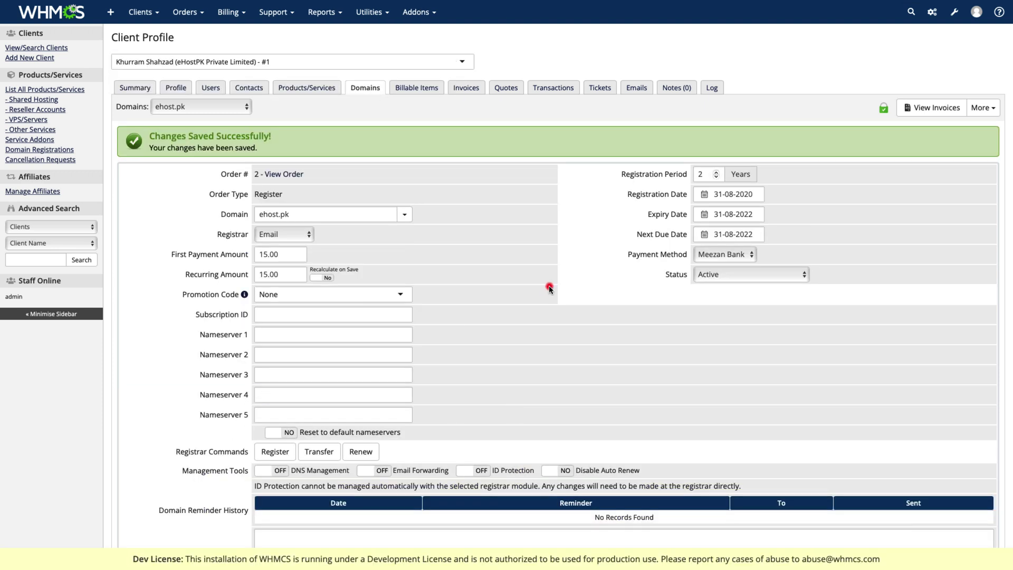
- Invoice the ehost.pk hosting and domain together, then list invoices #1 $24.95 and #2 $29.00
{"action": "left_click", "coordinate": [126, 92]}
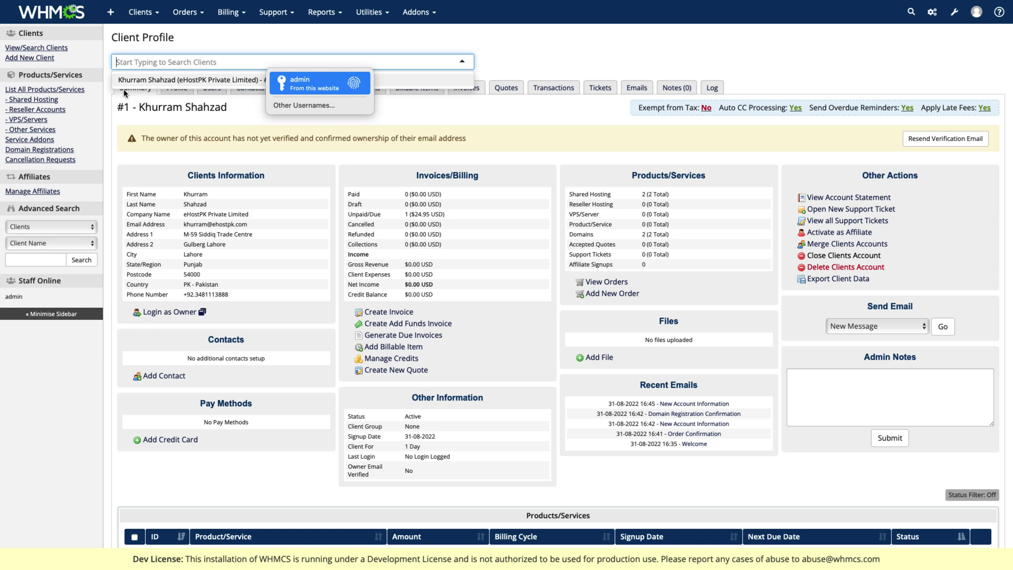
{"action": "scroll", "coordinate": [306, 293], "scroll_direction": "down", "scroll_amount": 5}
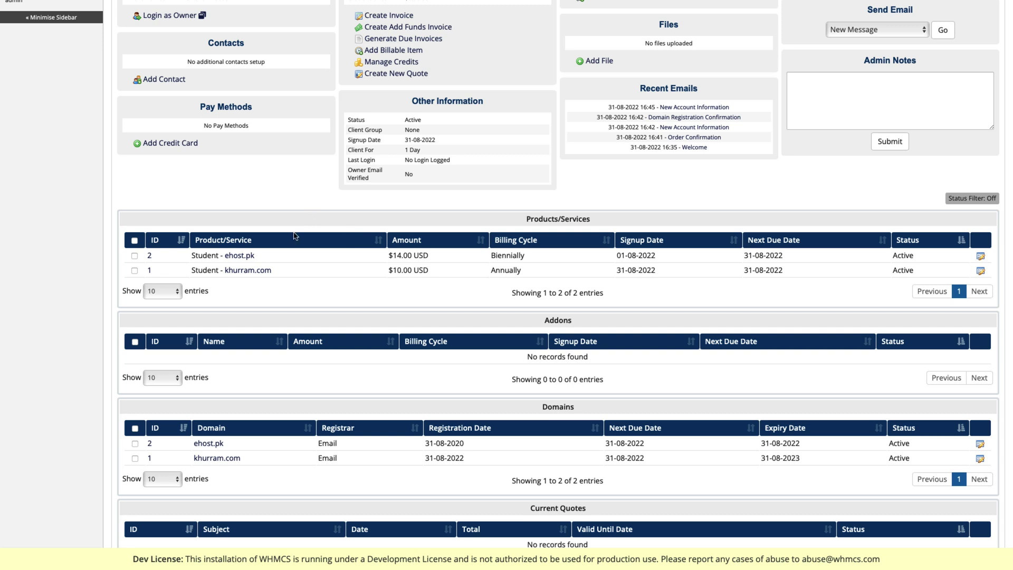
{"action": "left_click", "coordinate": [134, 257]}
{"action": "left_click", "coordinate": [135, 445]}
{"action": "scroll", "coordinate": [283, 285], "scroll_direction": "down", "scroll_amount": 5}
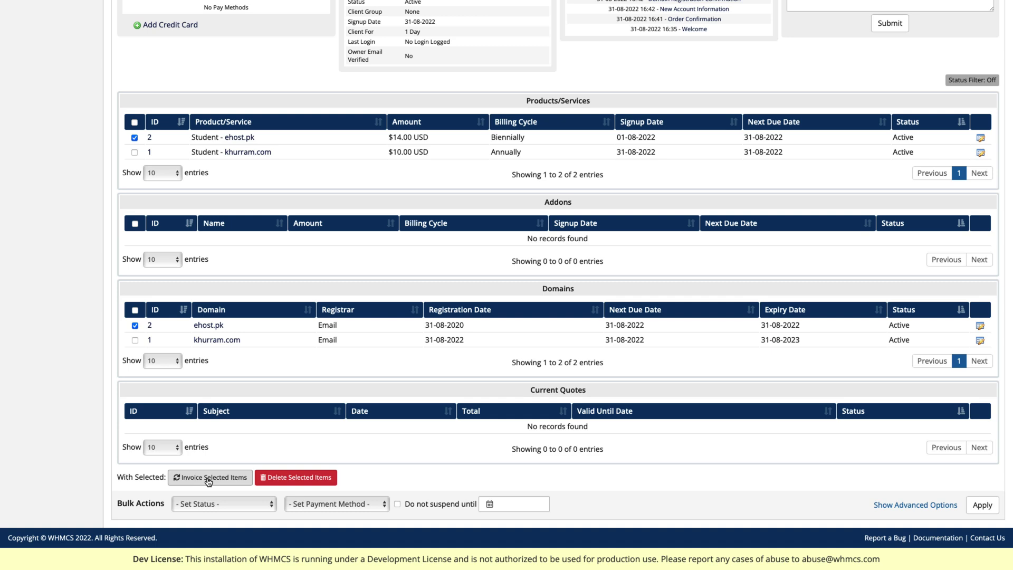
{"action": "left_click", "coordinate": [208, 481]}
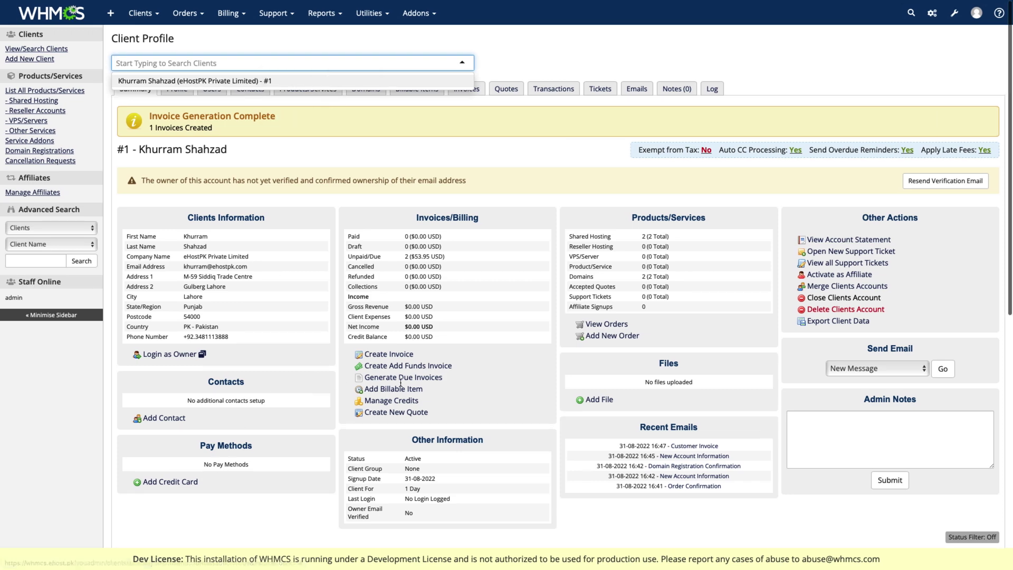
{"action": "left_click", "coordinate": [527, 284]}
{"action": "left_click", "coordinate": [464, 87]}
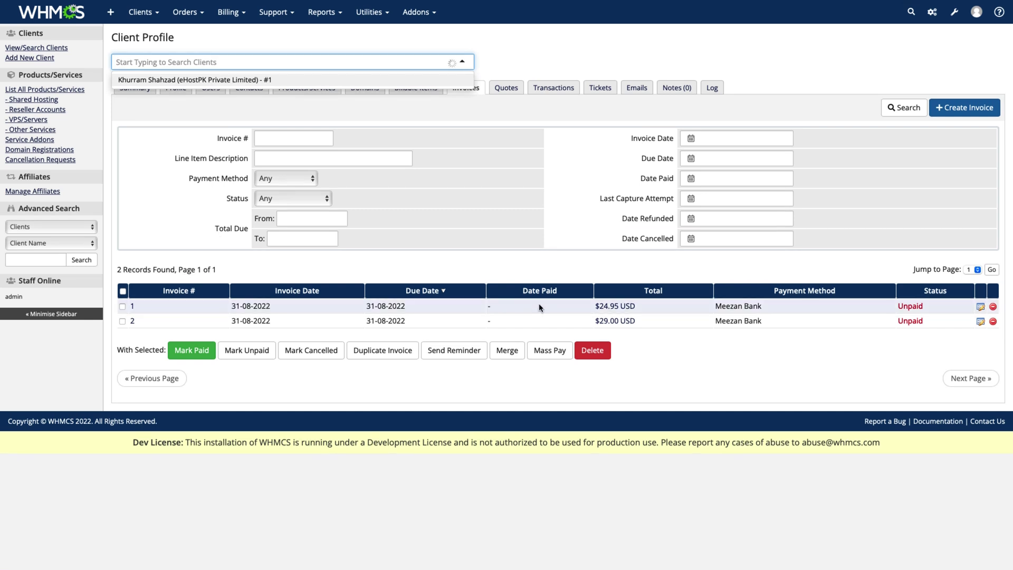
- Email the Invoice Created message for Invoice #2 and bring up its Add Payment form
{"action": "left_click", "coordinate": [133, 322]}
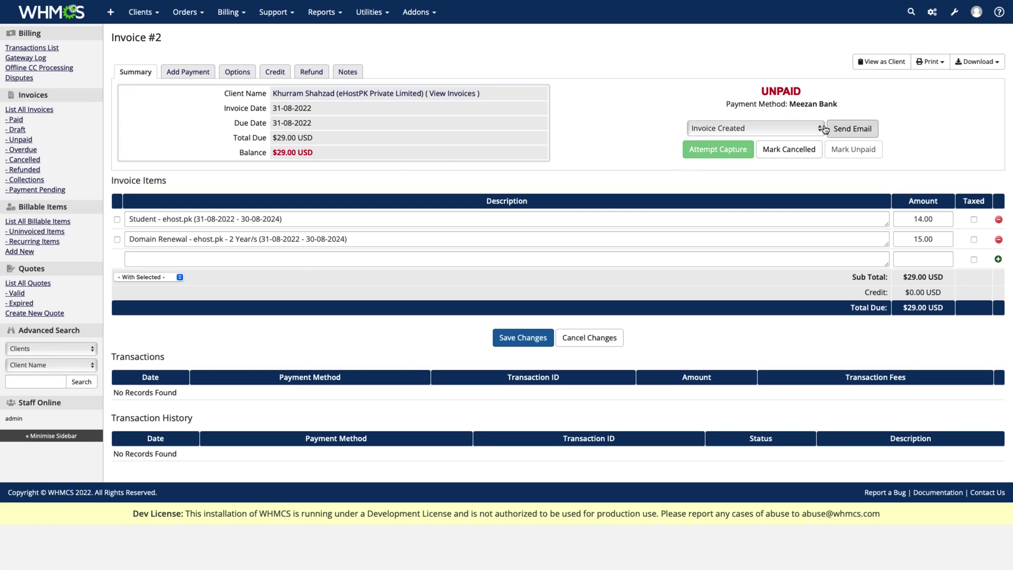
{"action": "left_click", "coordinate": [853, 132]}
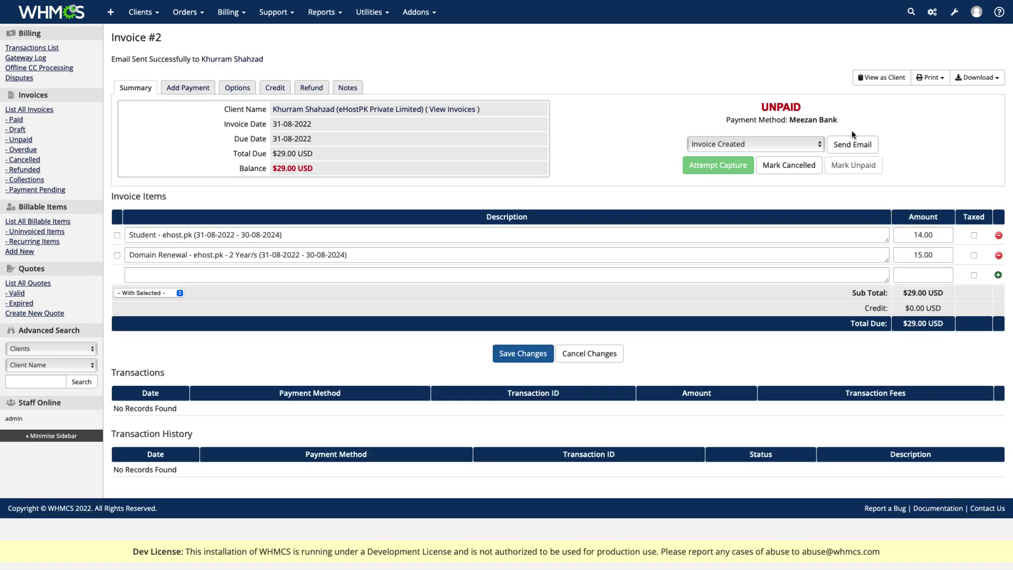
{"action": "left_click", "coordinate": [184, 88]}
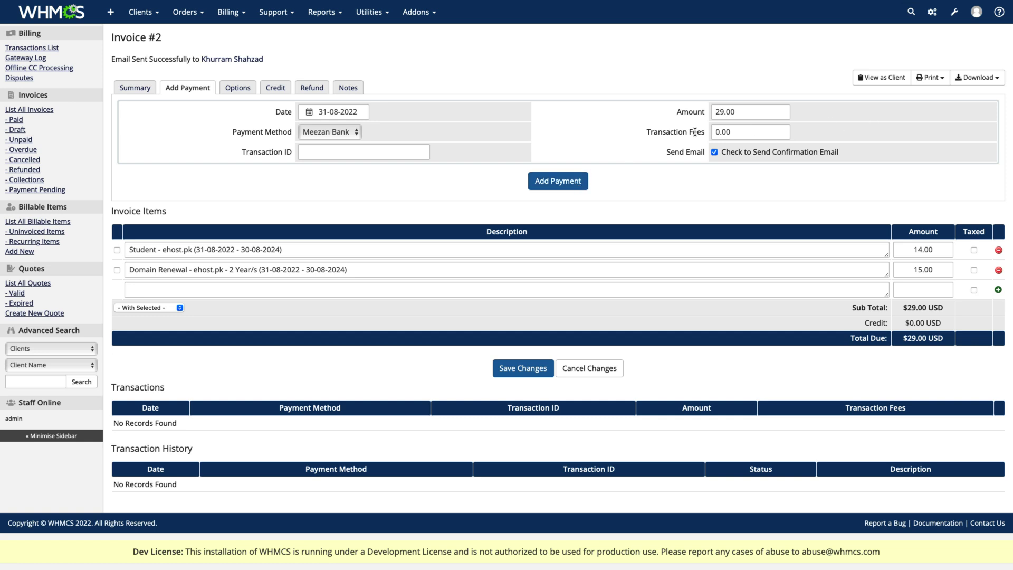
- Enter 20 as the transaction fee on Invoice #2's payment
{"action": "left_click", "coordinate": [745, 132]}
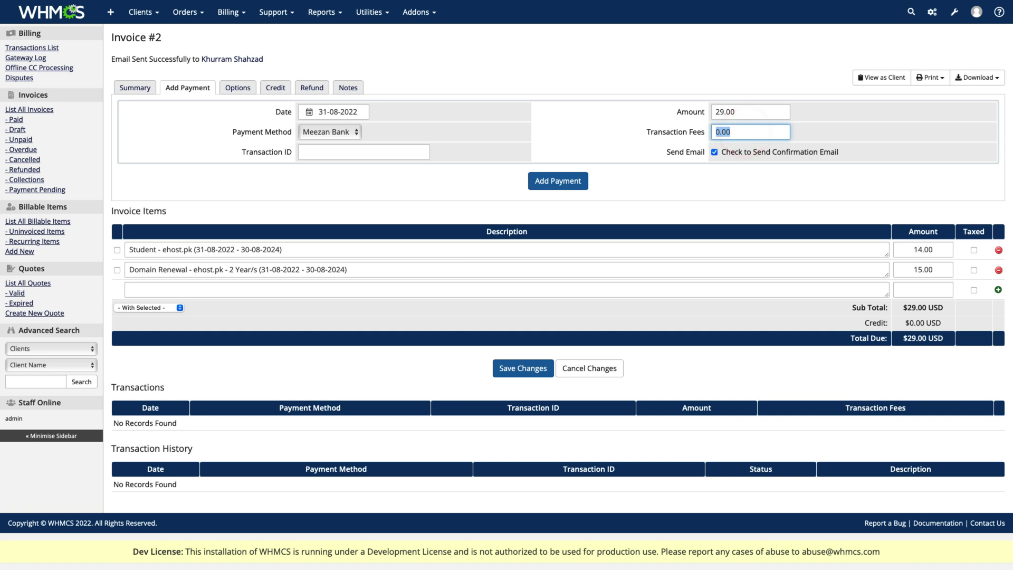
{"action": "type", "text": "20"}
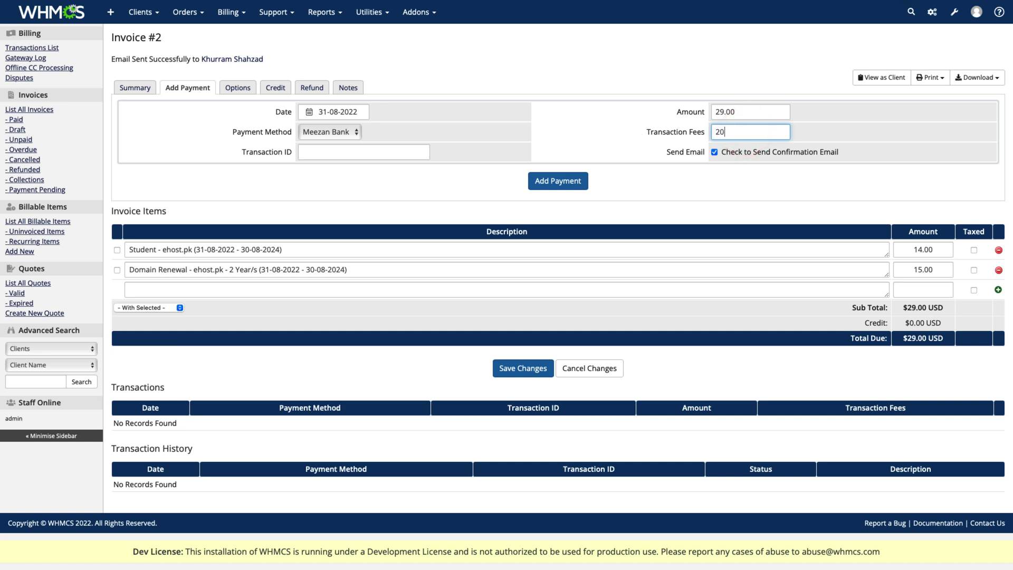